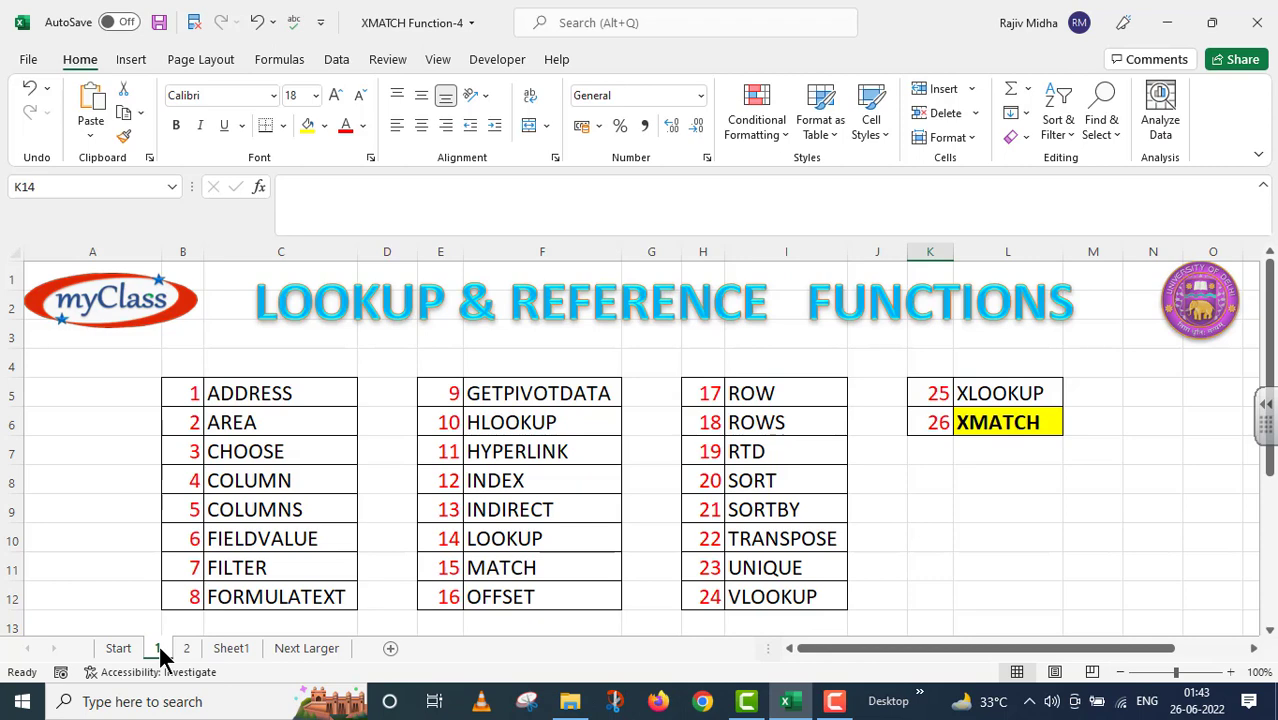
- Open the Next Larger sheet and examine the player table, the XMATCH syntax and the Runs Made lookup cell
left_click(187, 650)
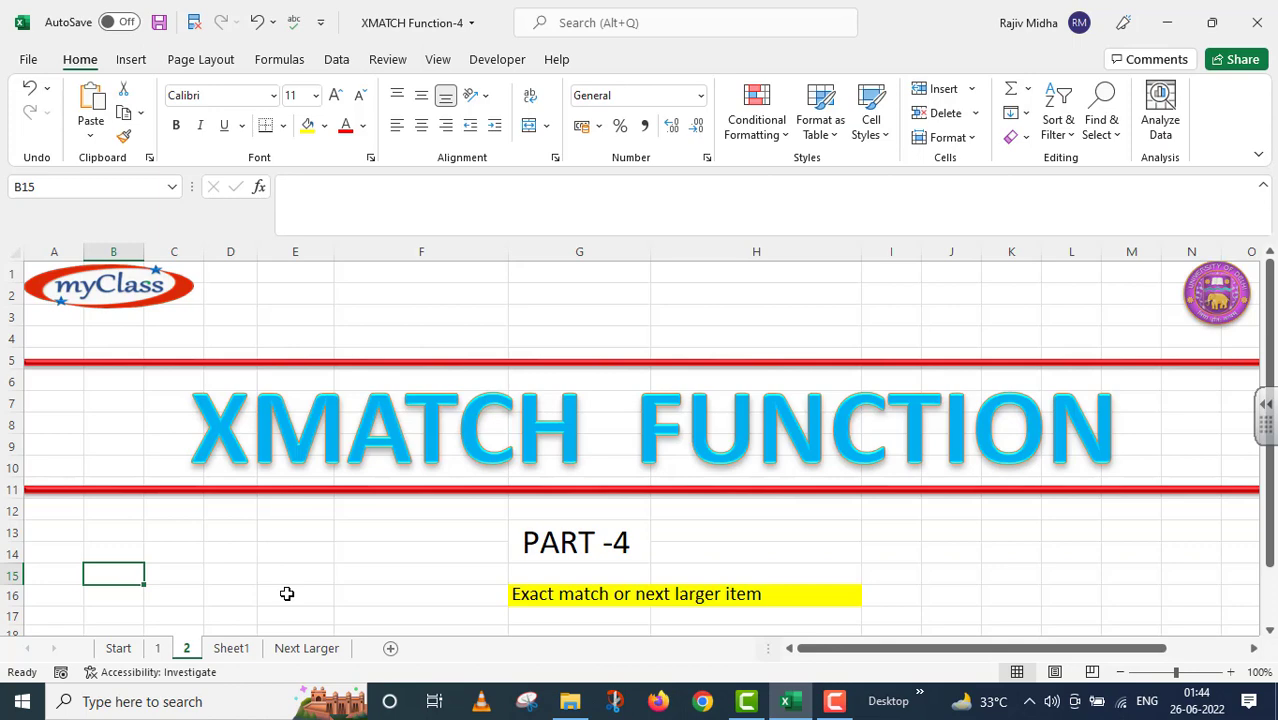
left_click(312, 649)
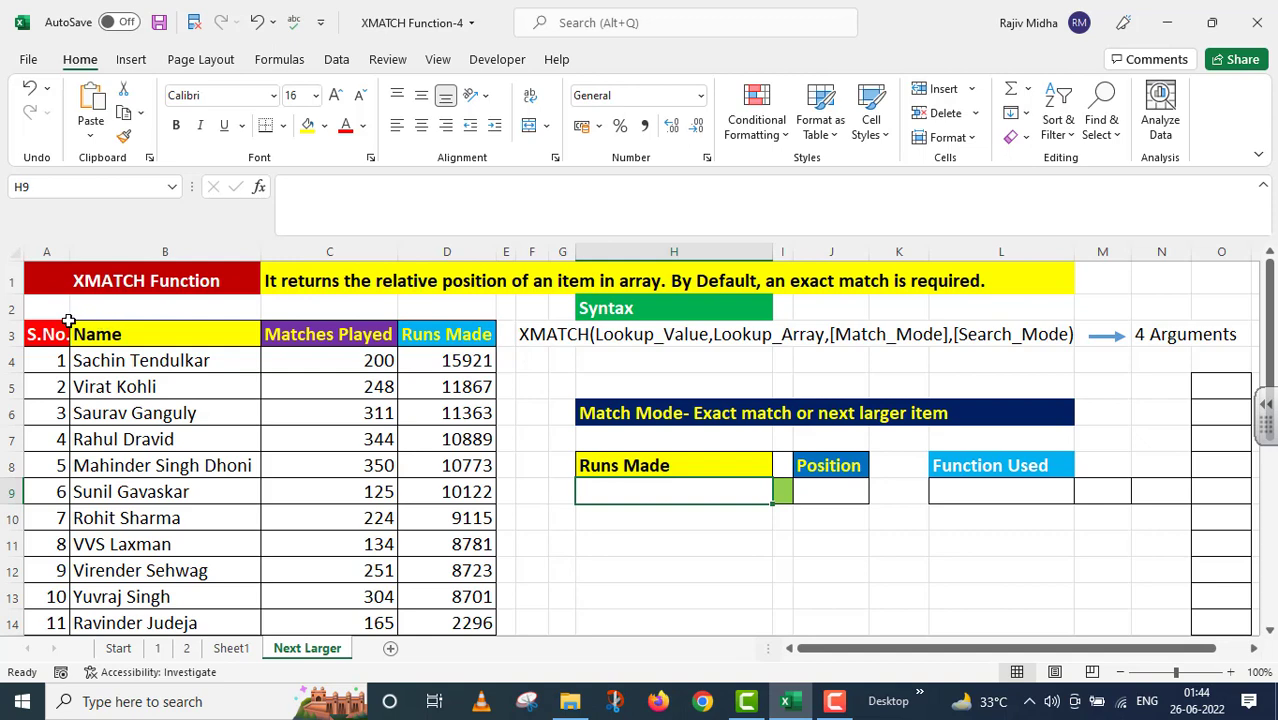
left_click_drag(52, 334, 470, 620)
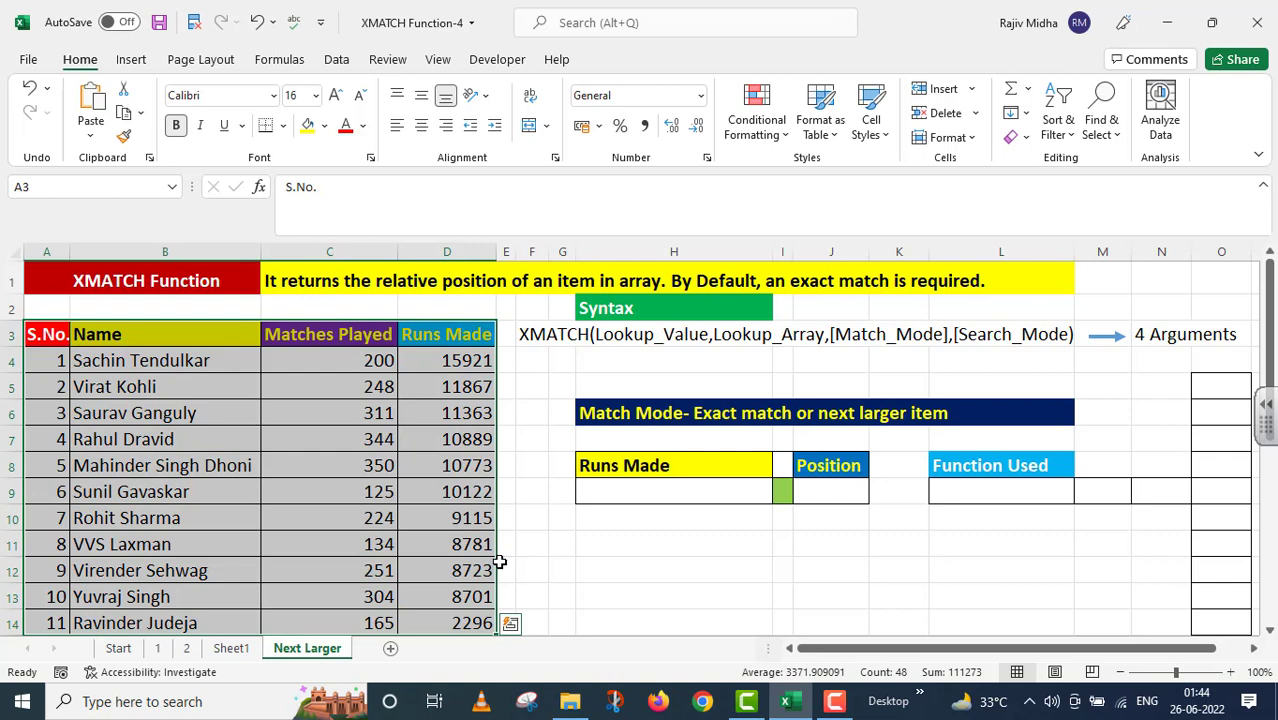
left_click(552, 548)
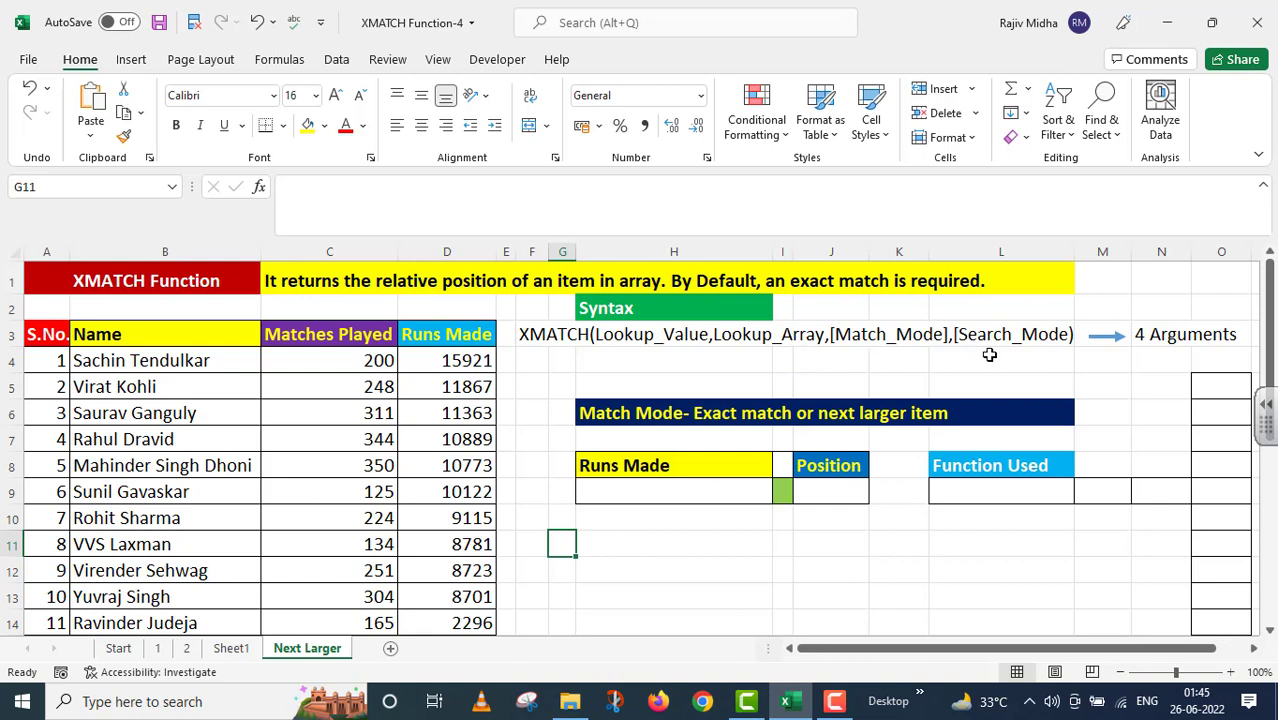
left_click(721, 494)
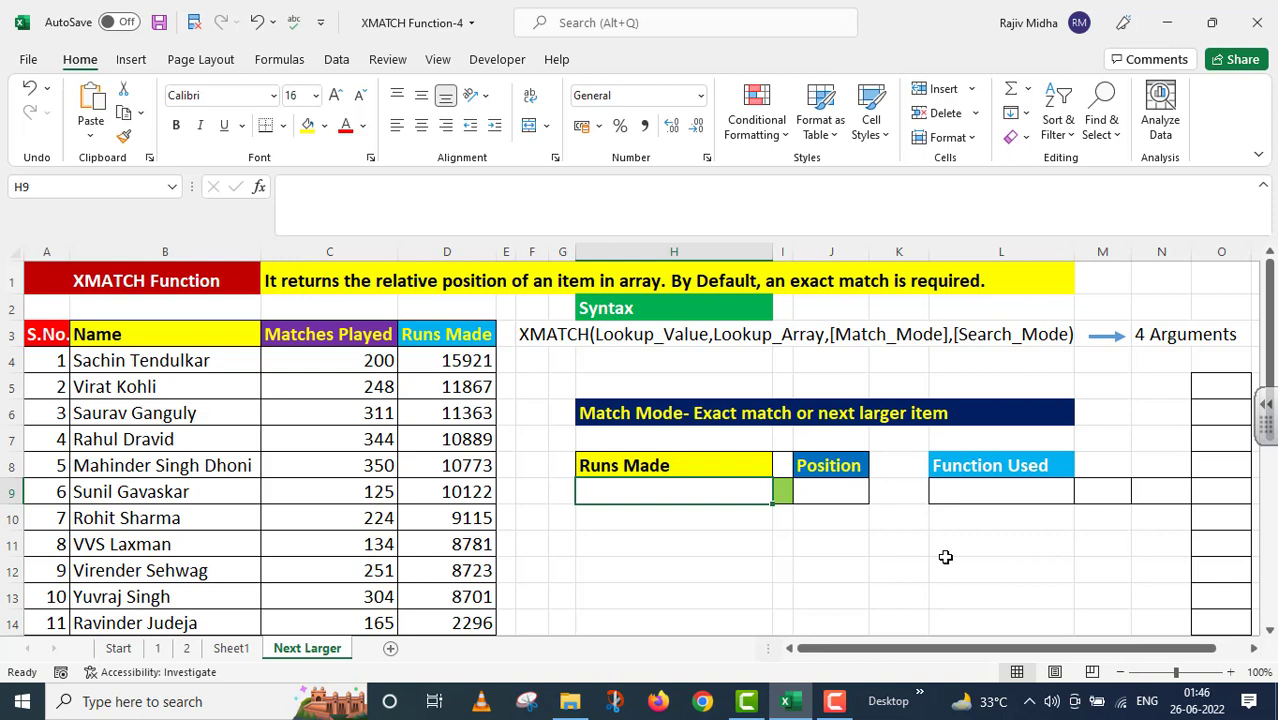
- Fill column O from O5 to O17 with a series from 2000 to 14000 in increments of 1000
left_click(1209, 382)
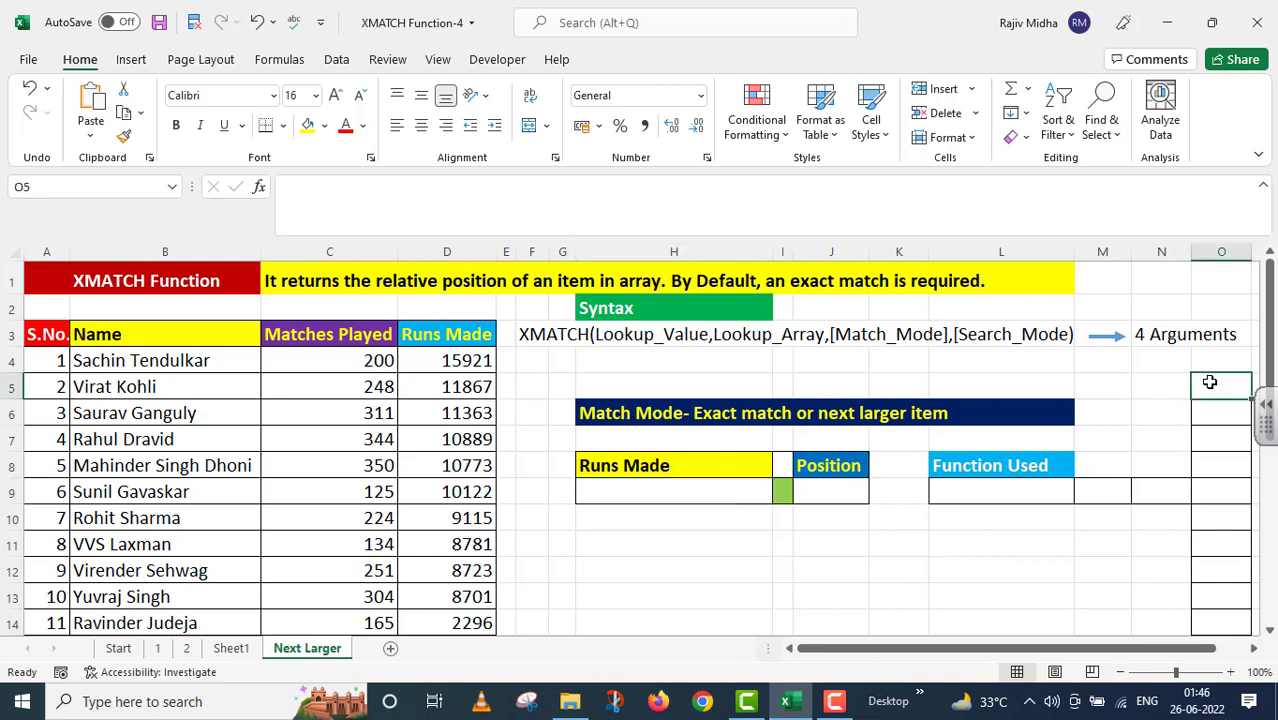
type("2000")
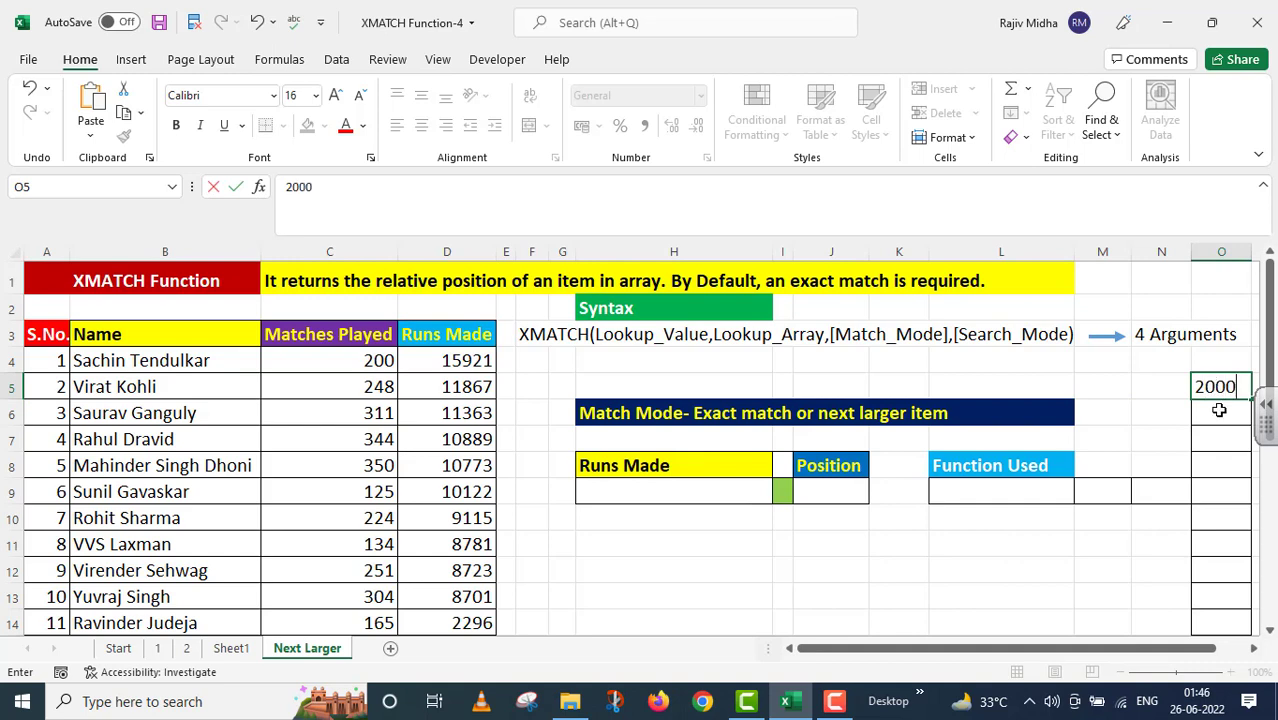
key("Return")
type("3000")
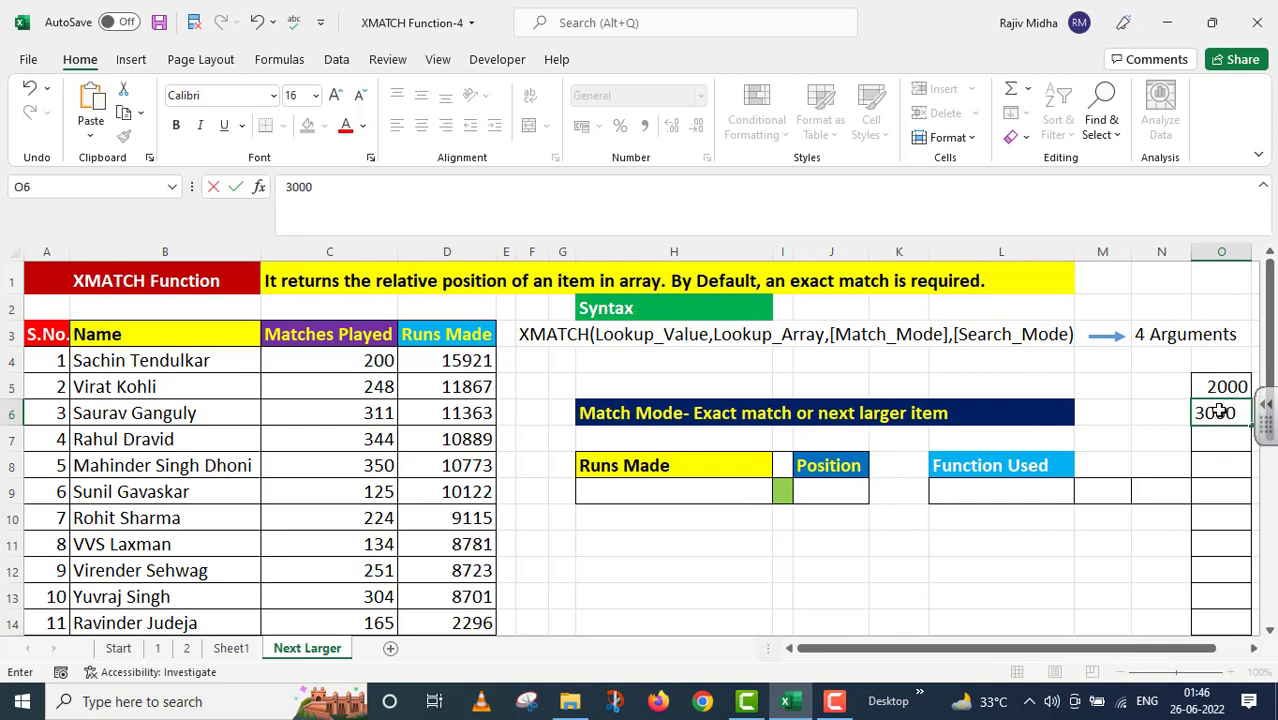
left_click_drag(1220, 387, 1252, 560)
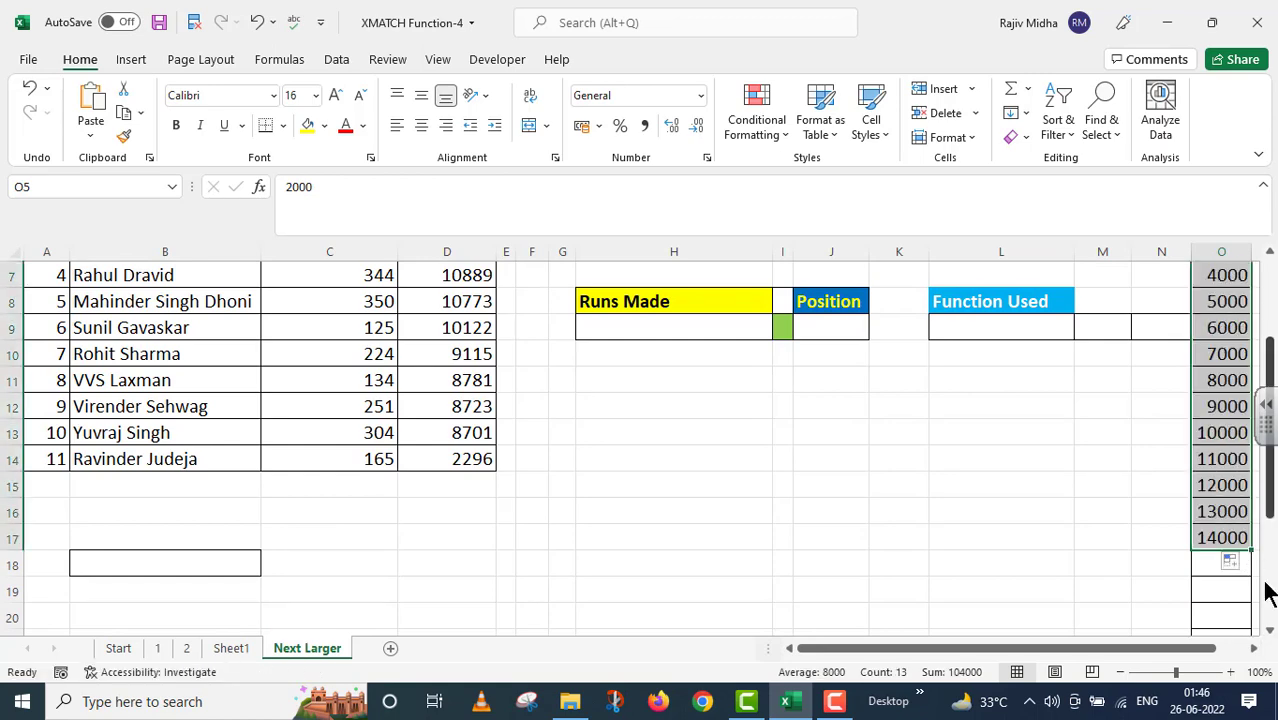
- Copy the Runs Made values in D4:D14 and paste them below the number series, starting at O18
left_click(1203, 562)
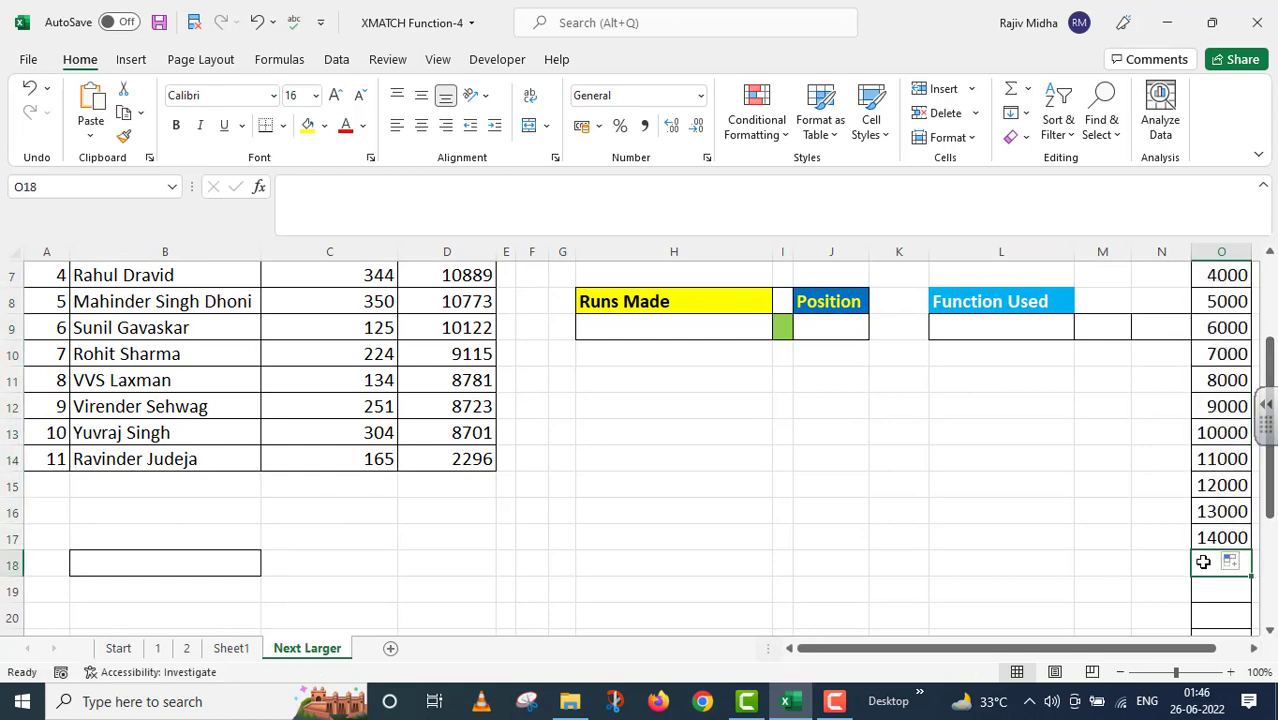
scroll(690, 571, "up", 2)
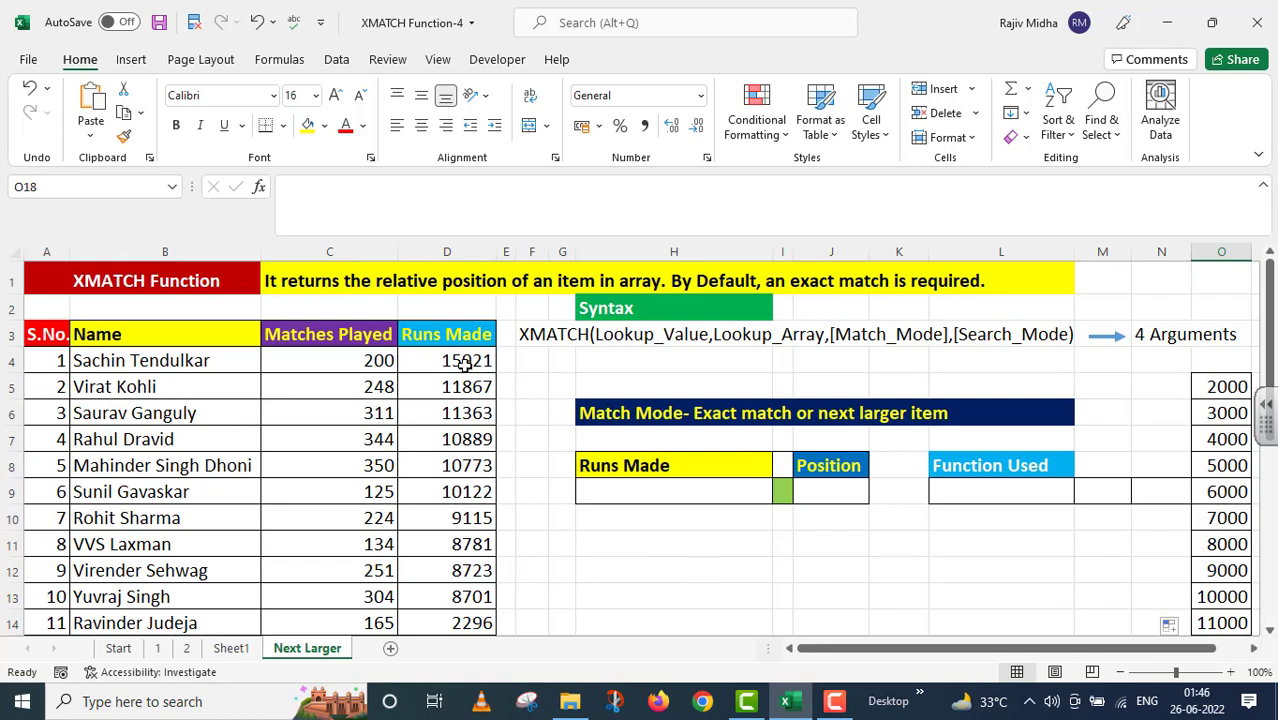
left_click_drag(462, 360, 468, 613)
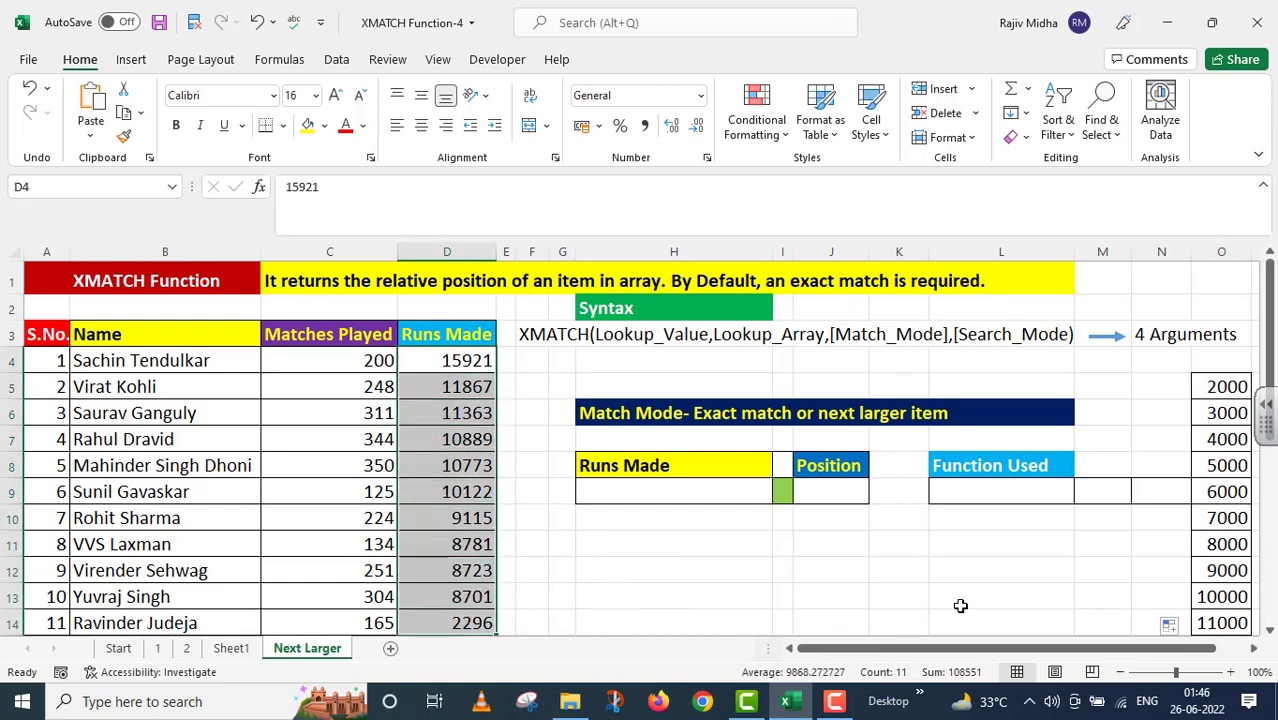
scroll(1210, 553, "down", 2)
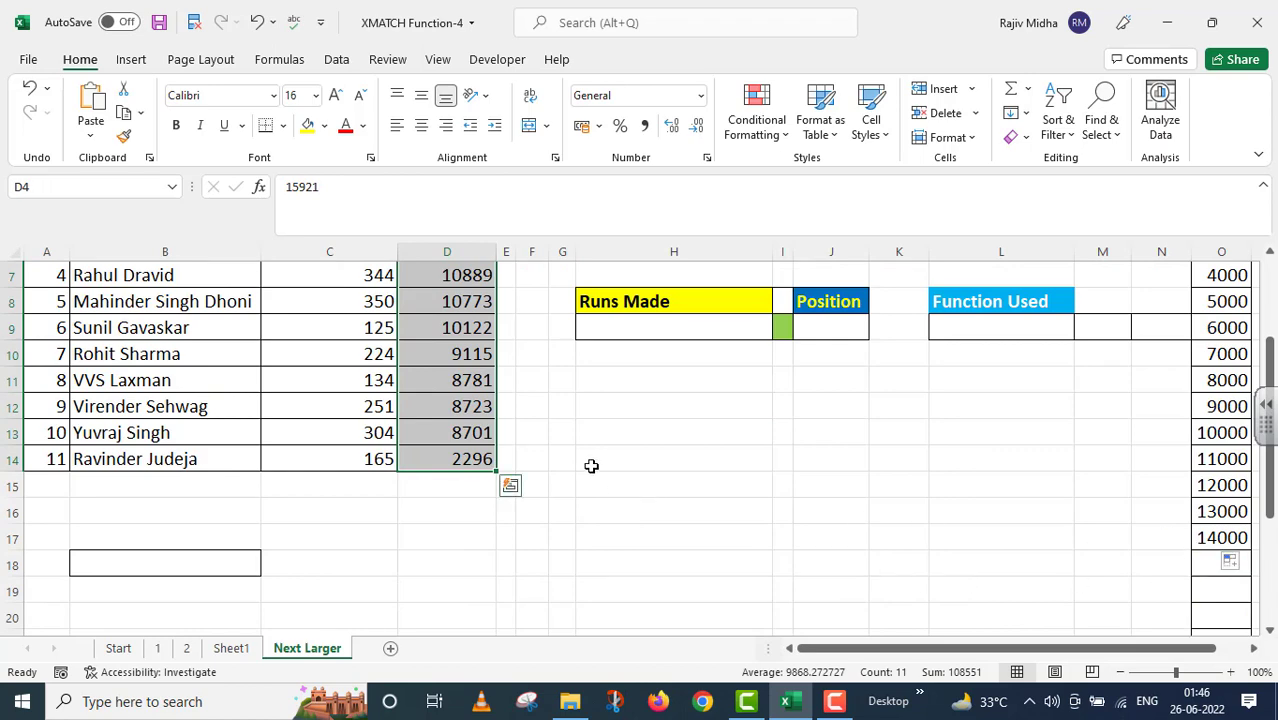
key("ctrl+c")
scroll(562, 460, "up", 2)
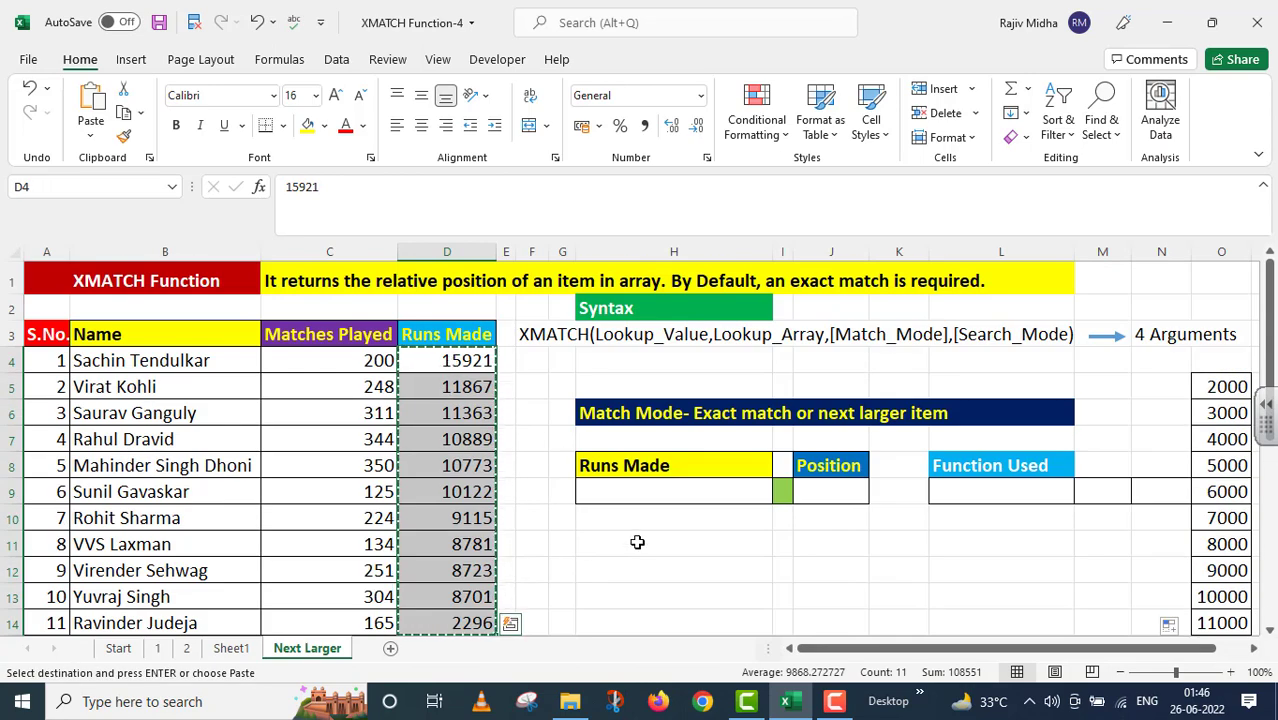
scroll(637, 542, "down", 3)
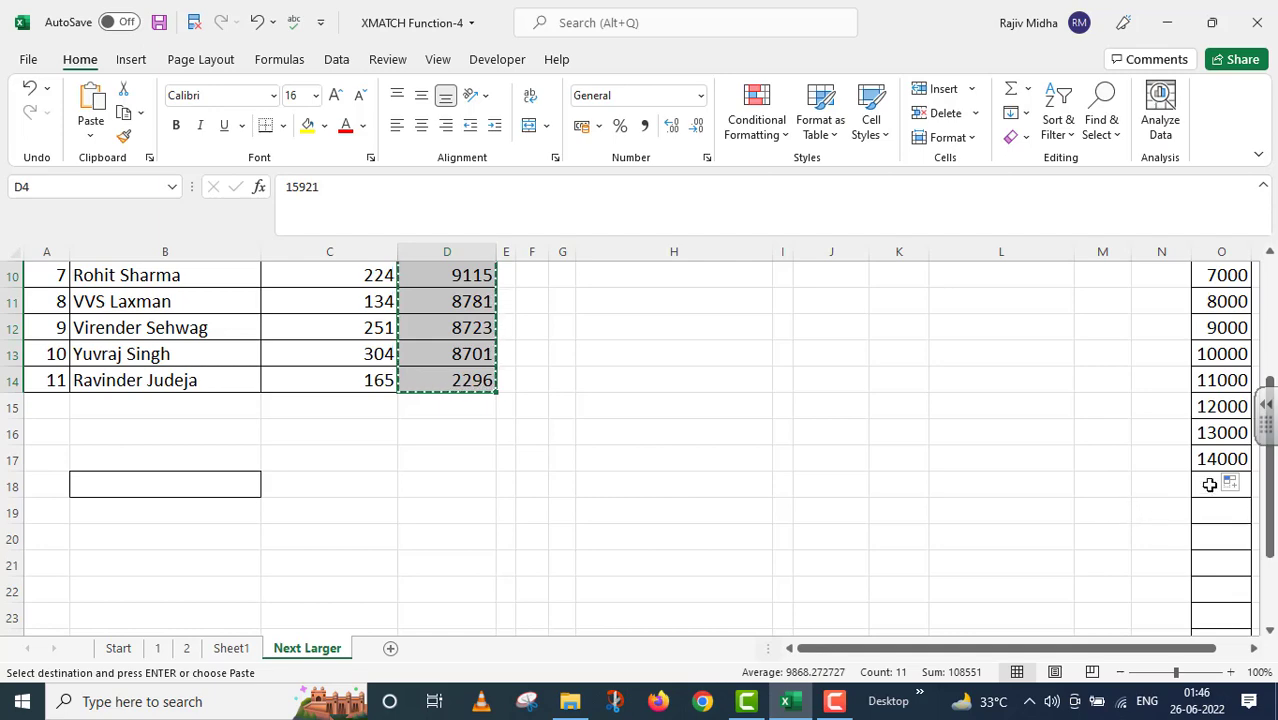
left_click(1210, 485)
key("ctrl+v")
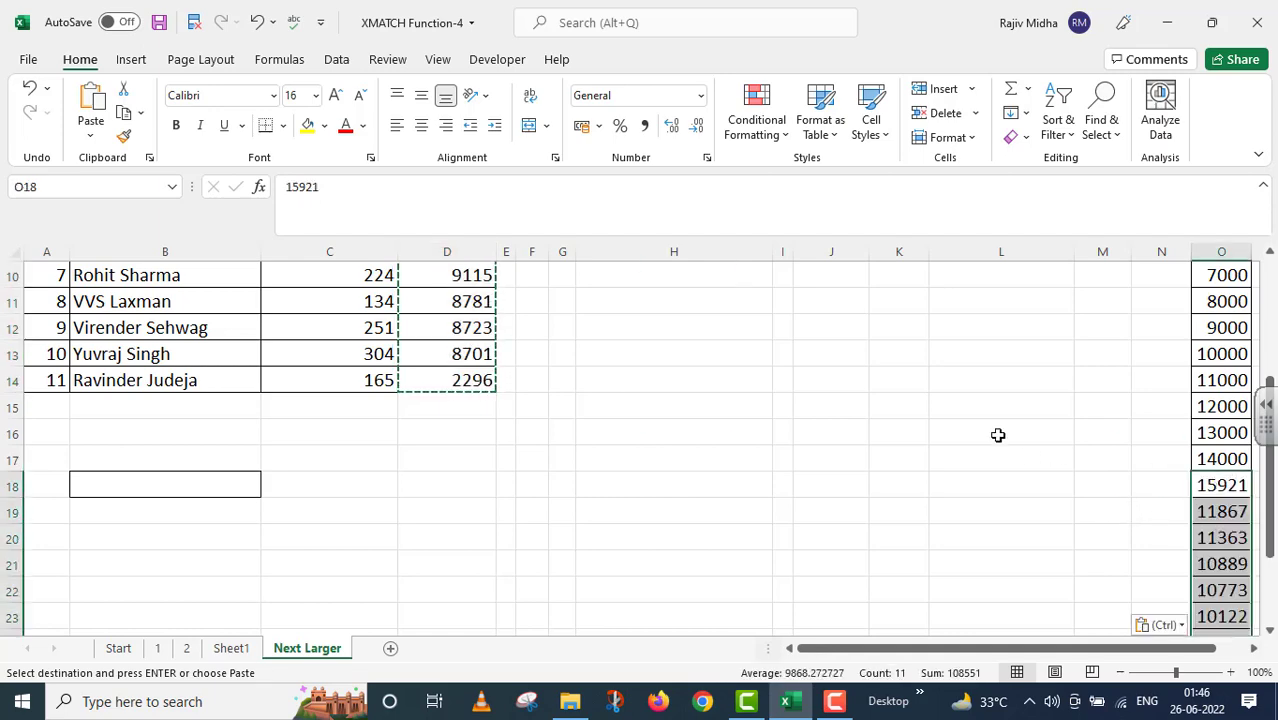
- Review the combined list of round numbers and copied run totals in column O
scroll(1036, 462, "up", 2)
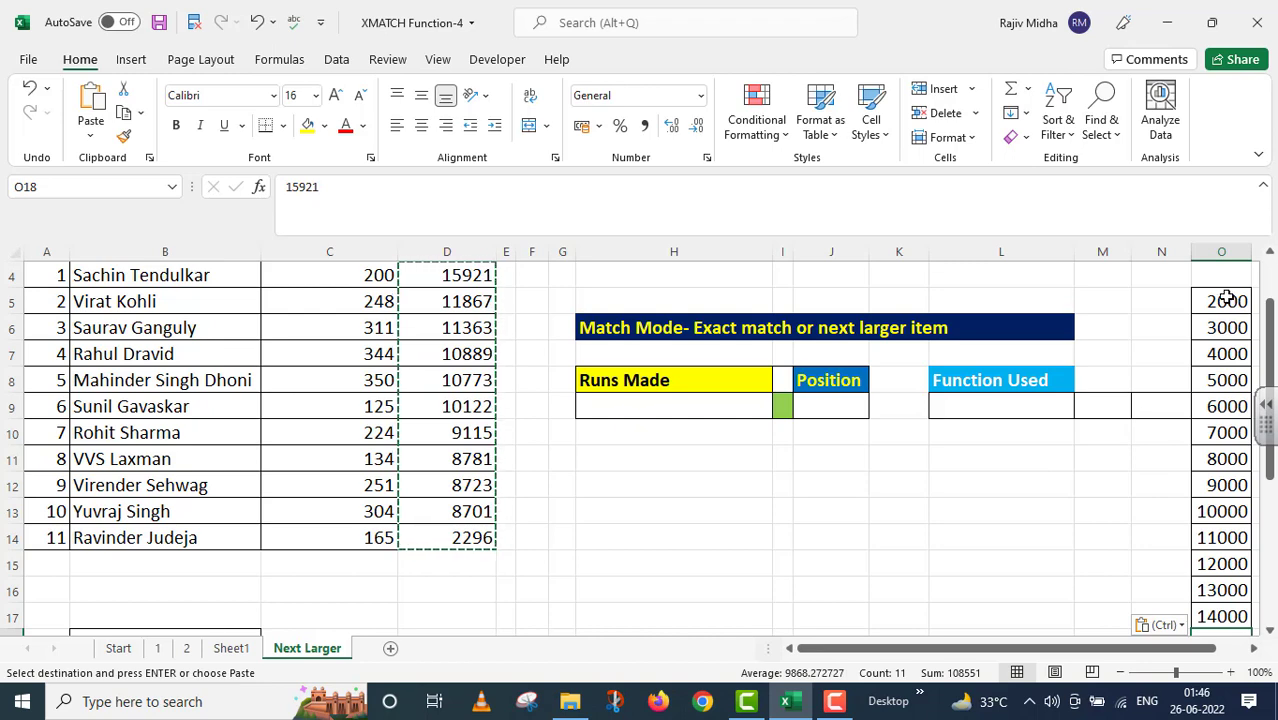
scroll(1224, 400, "down", 3)
scroll(1218, 537, "up", 2)
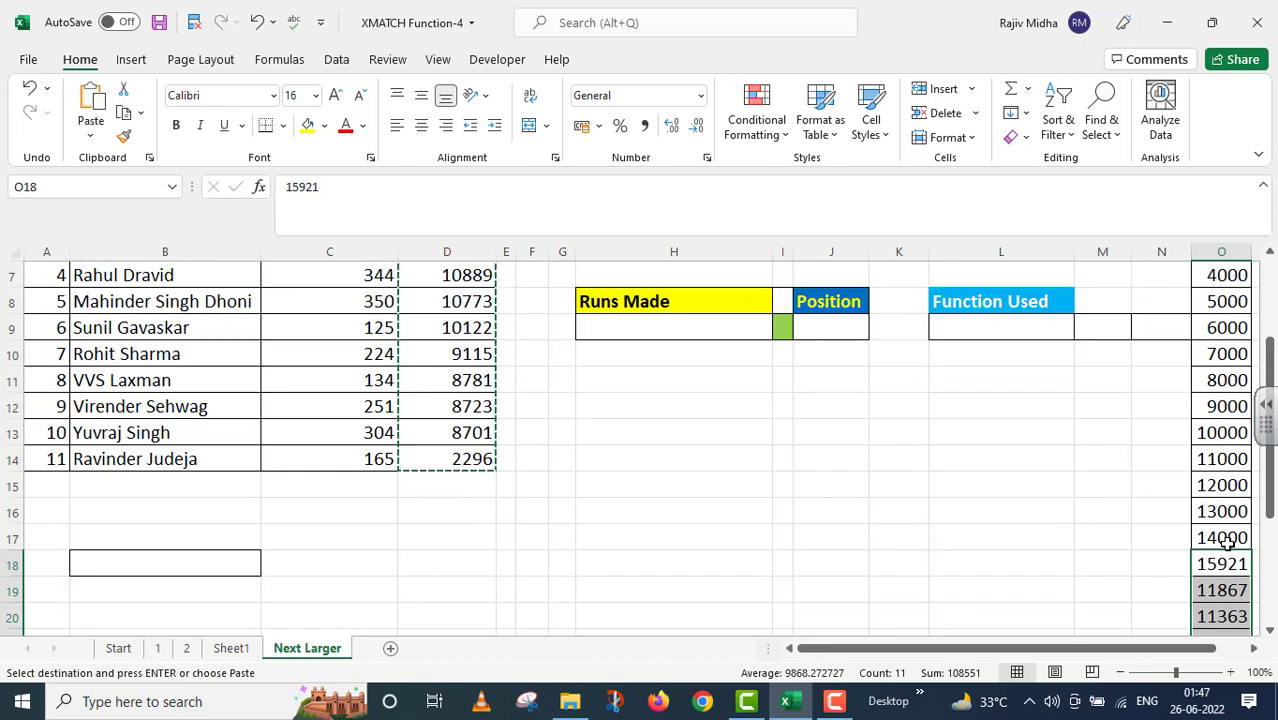
scroll(1227, 285, "up", 1)
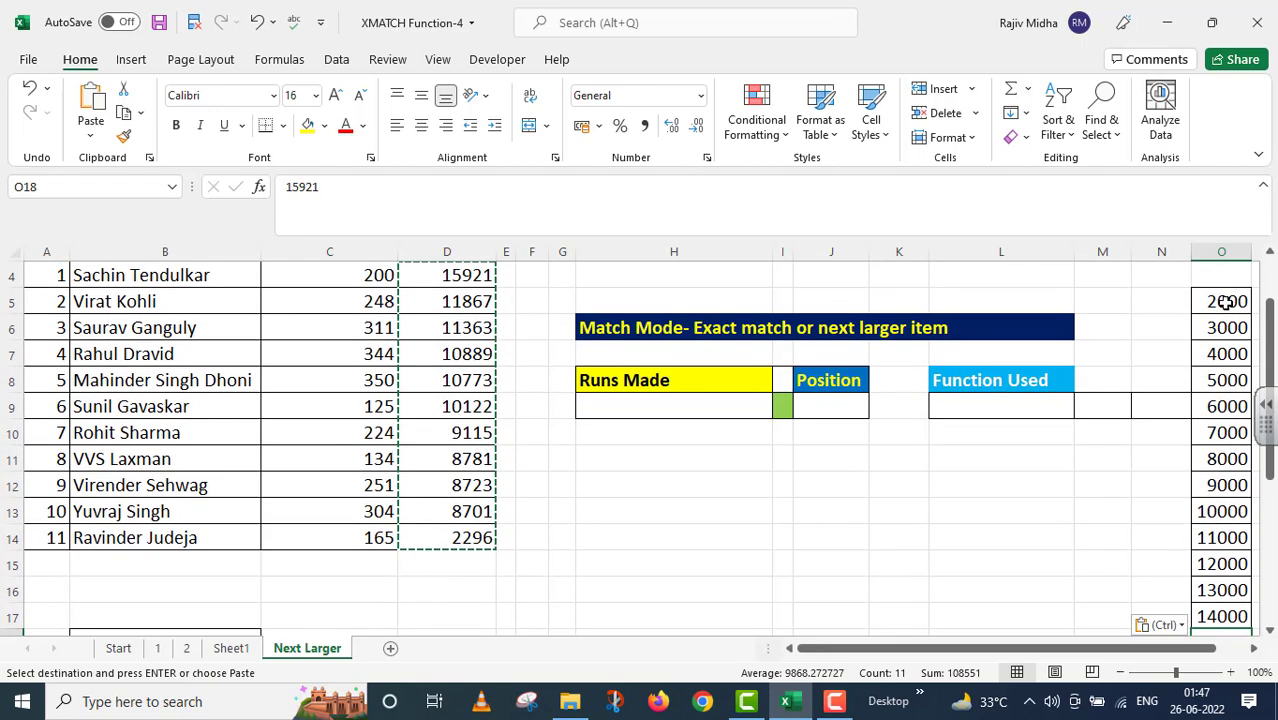
scroll(1233, 563, "down", 1)
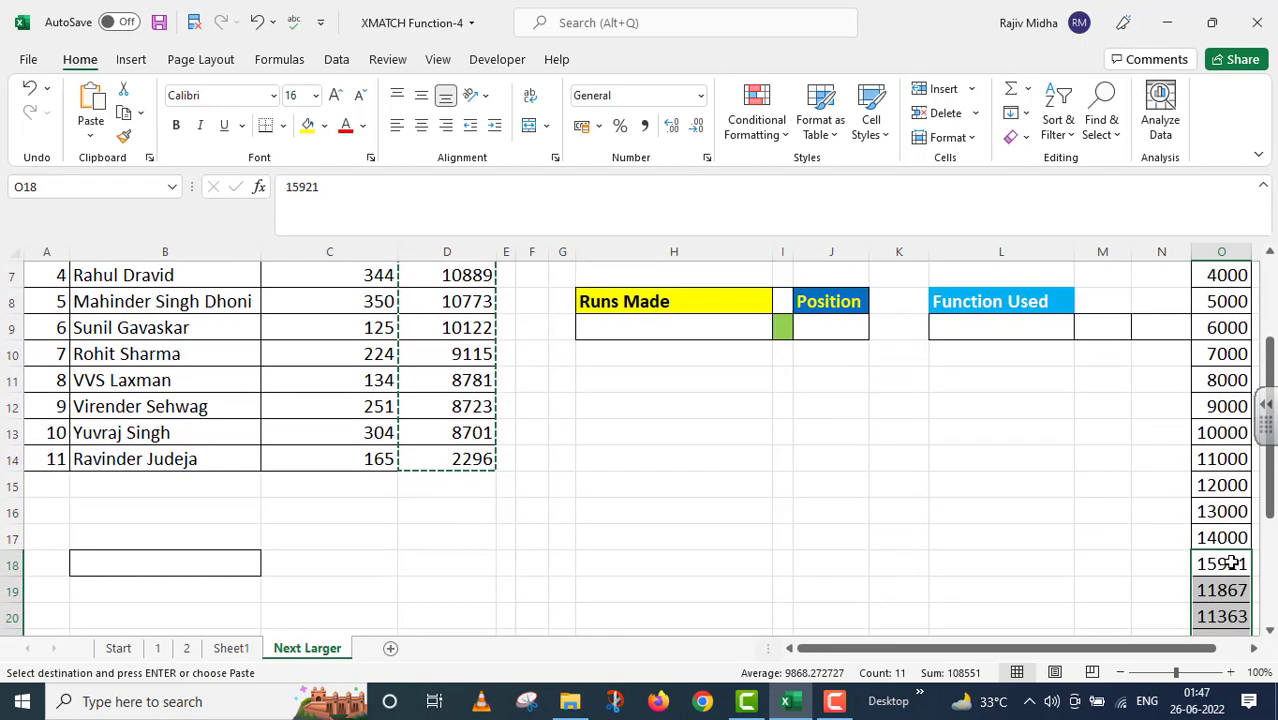
scroll(1233, 563, "up", 2)
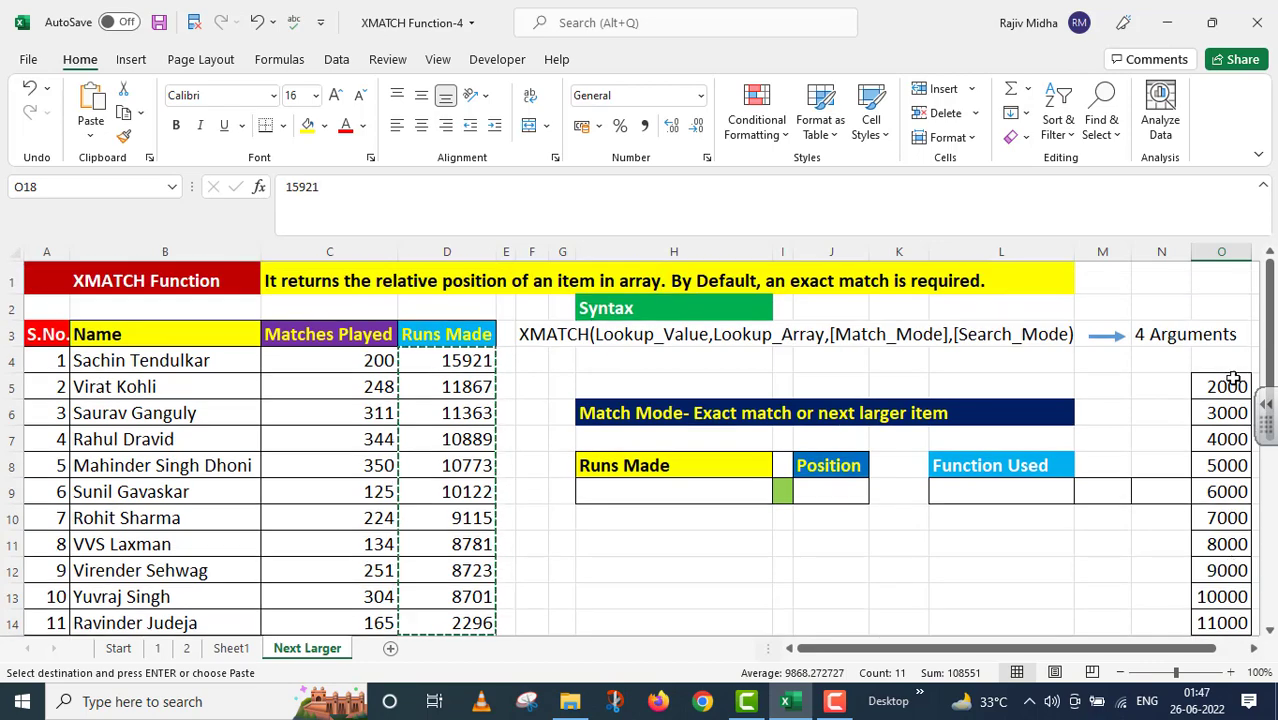
scroll(1233, 400, "down", 3)
scroll(1233, 400, "up", 2)
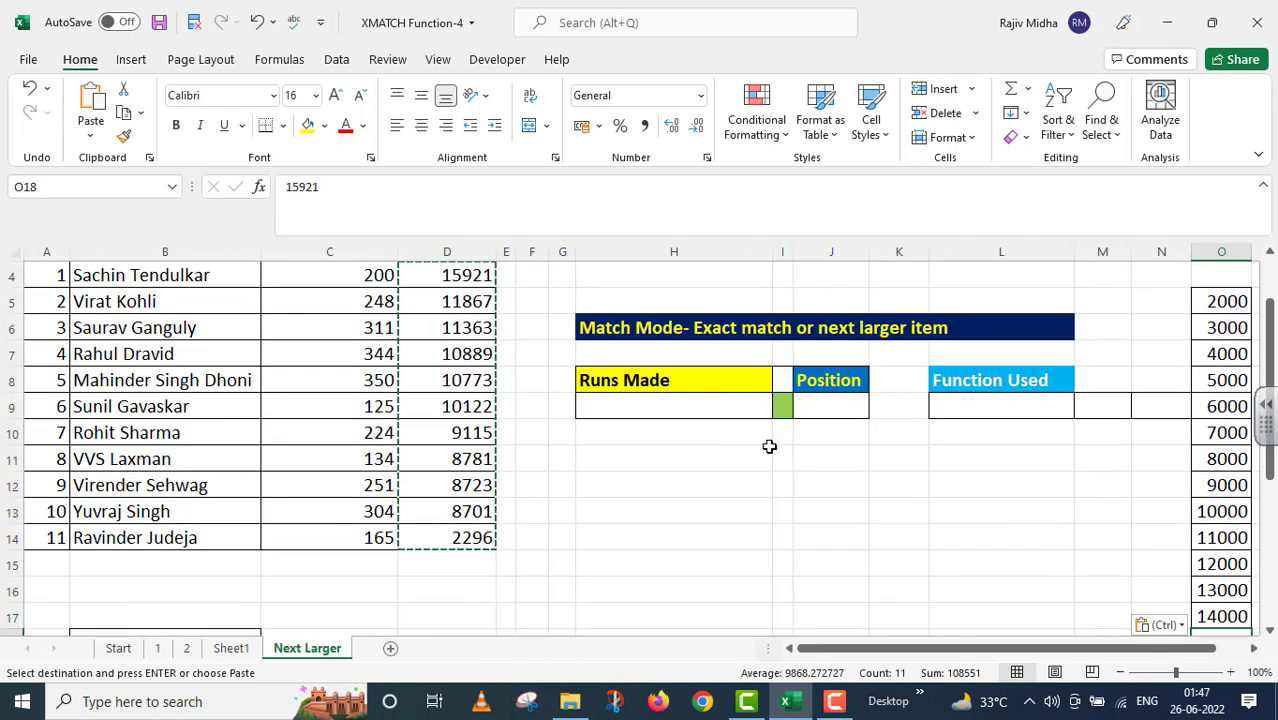
scroll(1203, 416, "up", 1)
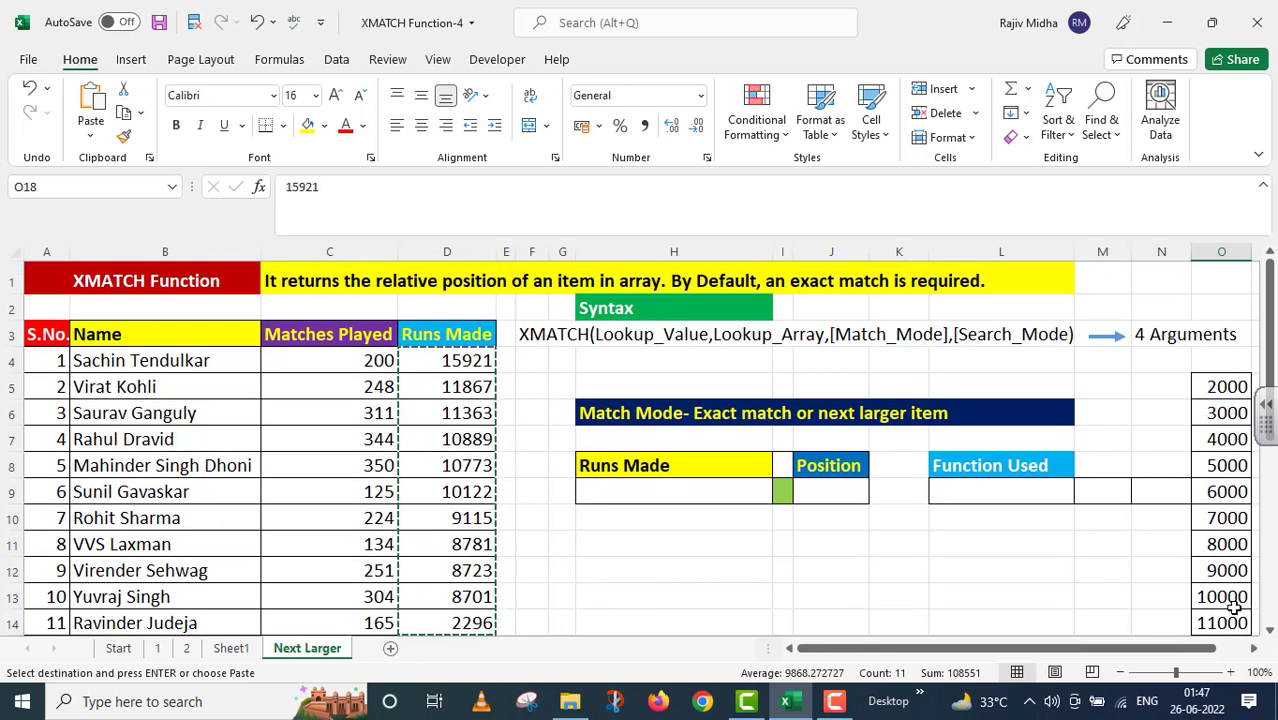
scroll(1234, 630, "down", 2)
scroll(1234, 620, "up", 1)
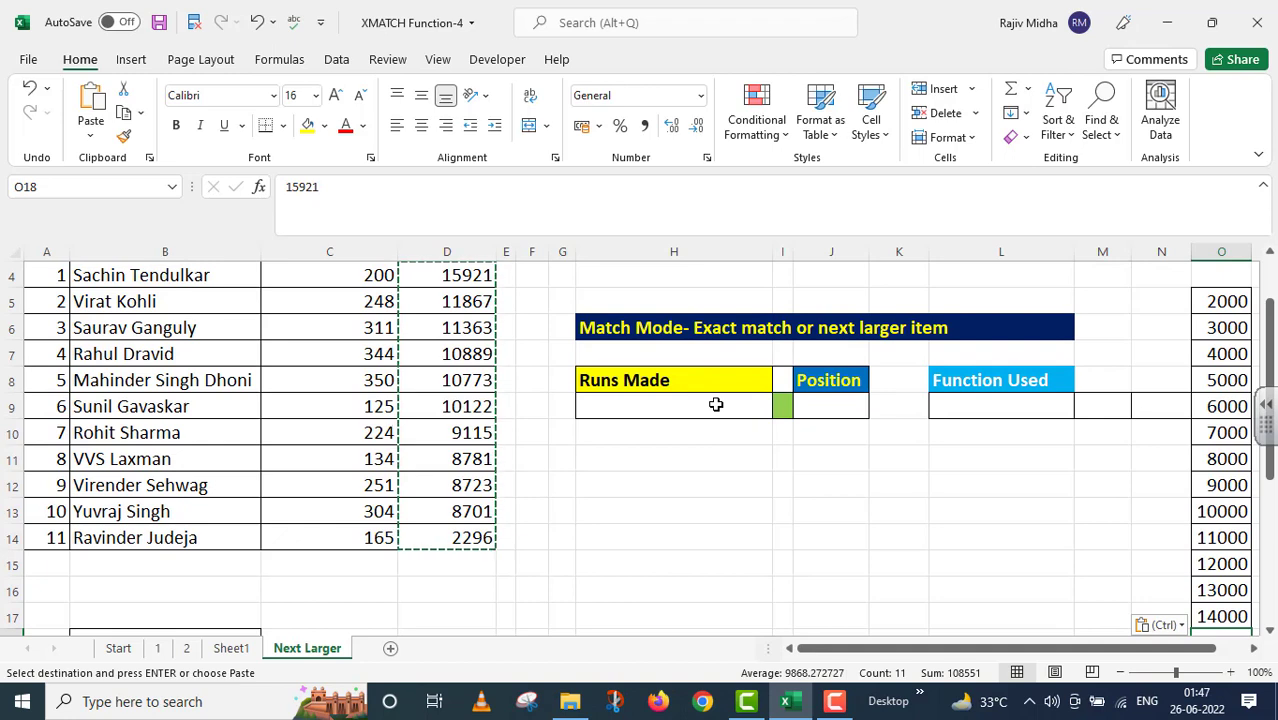
scroll(540, 415, "up", 1)
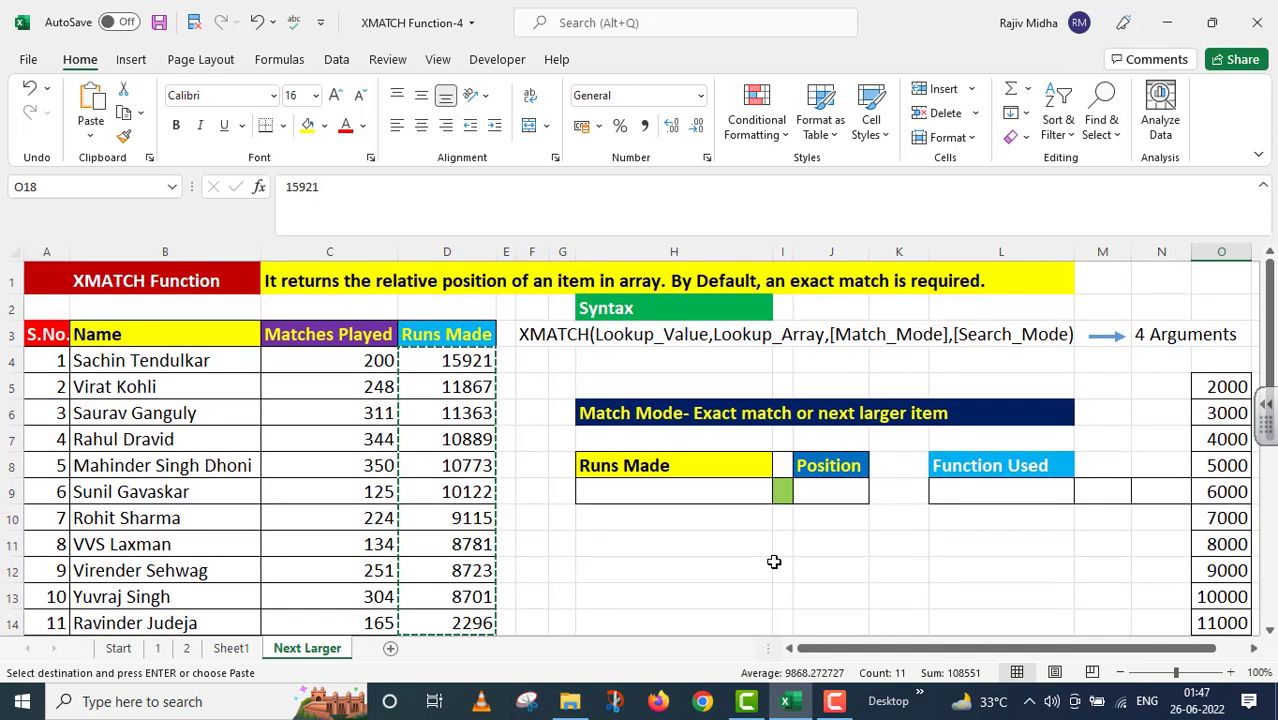
- Add a List data validation to the Runs Made cell H9 with the source =$O$5:$O$28
double_click(681, 490)
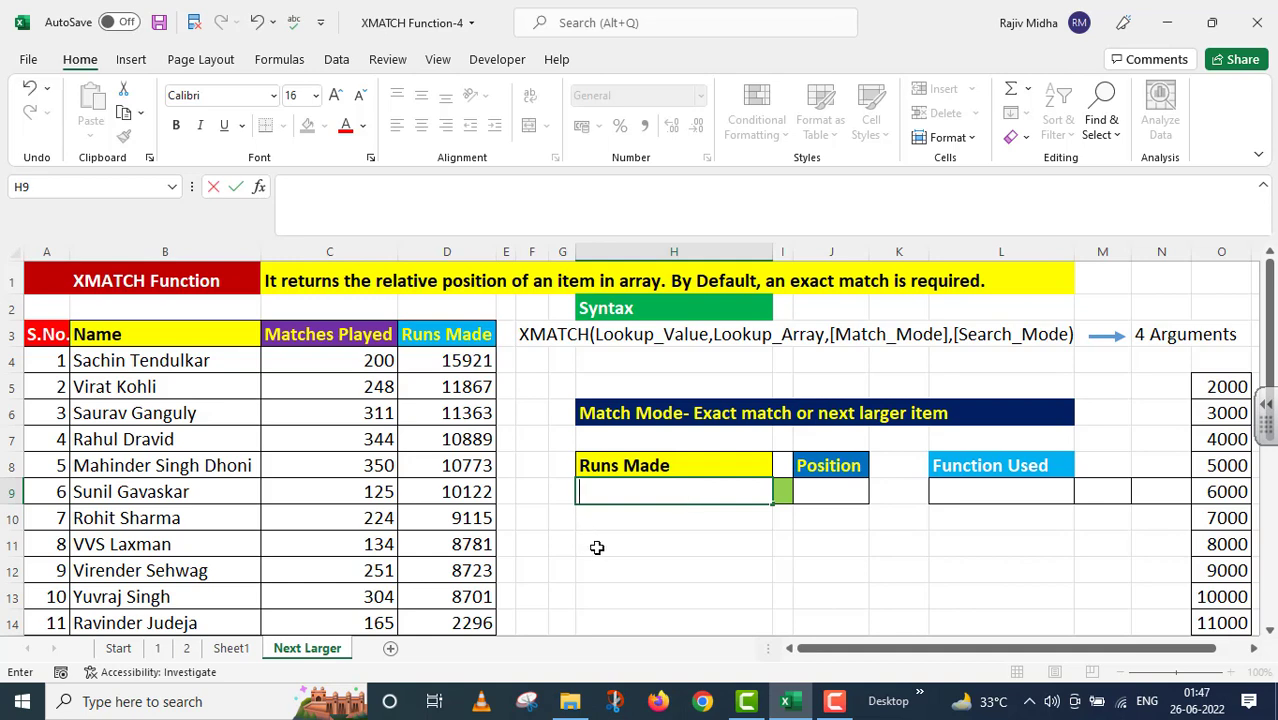
key("Escape")
left_click(337, 62)
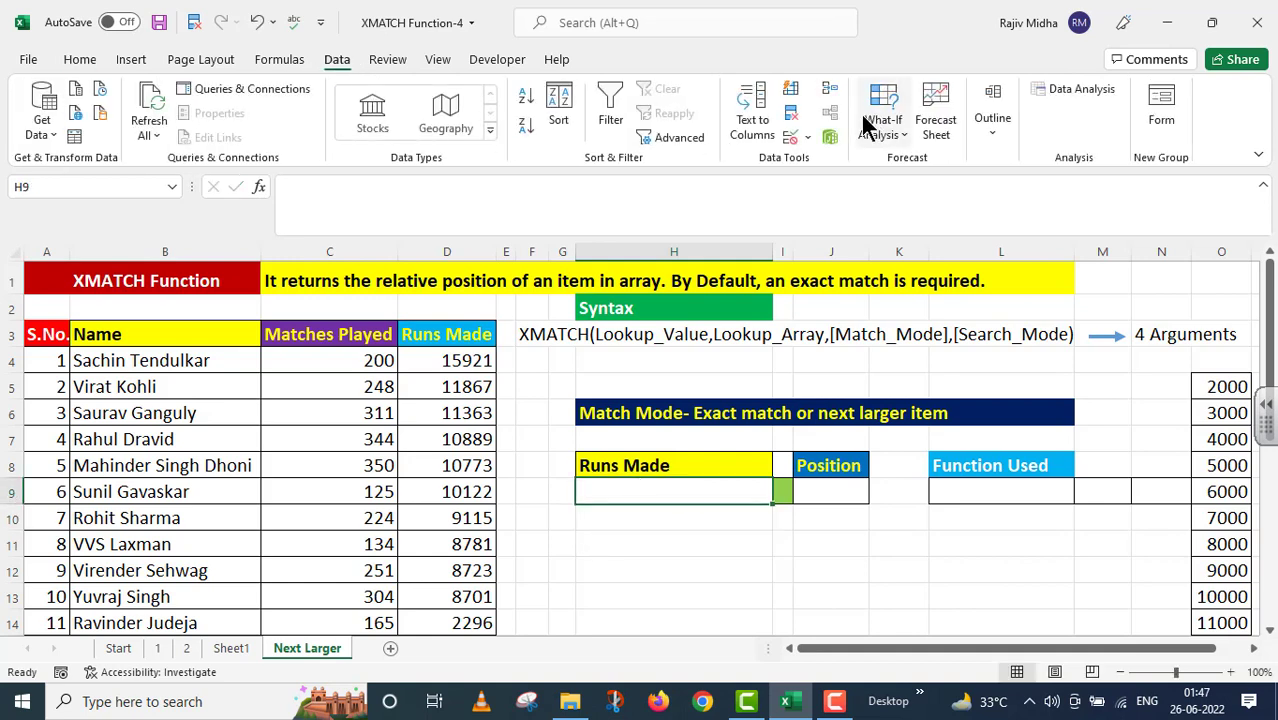
left_click(806, 137)
left_click(828, 163)
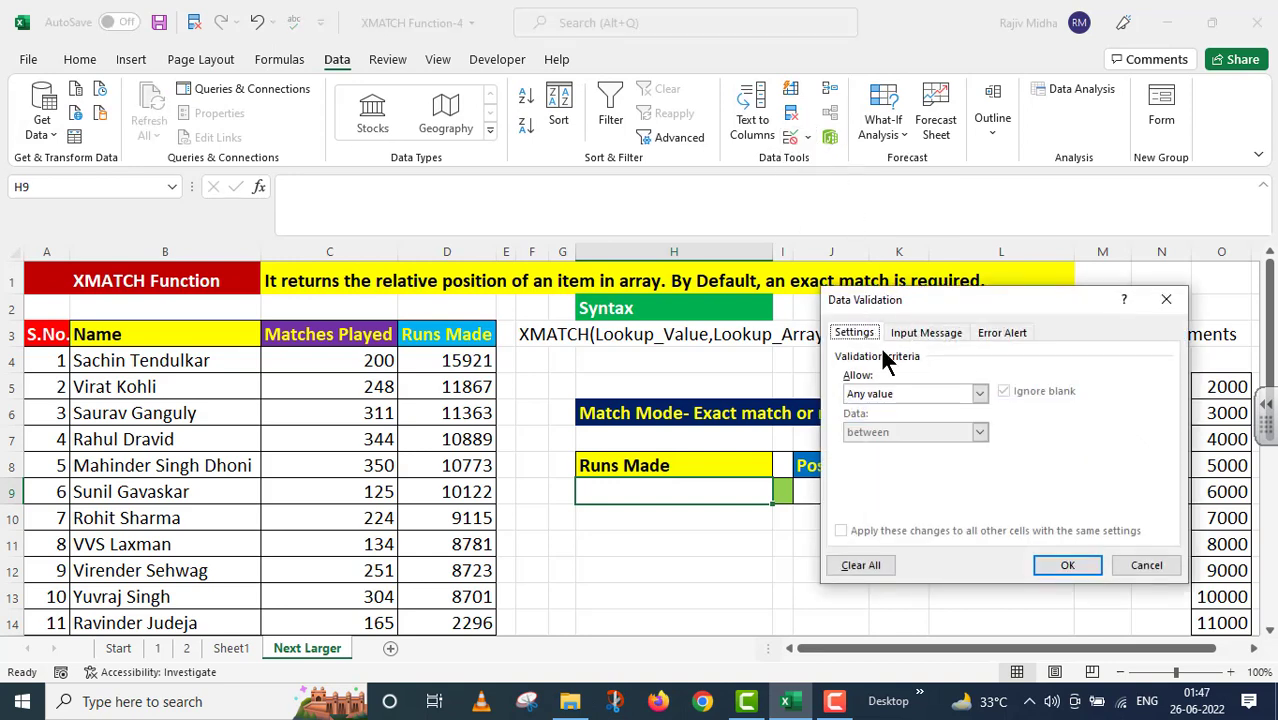
left_click(980, 394)
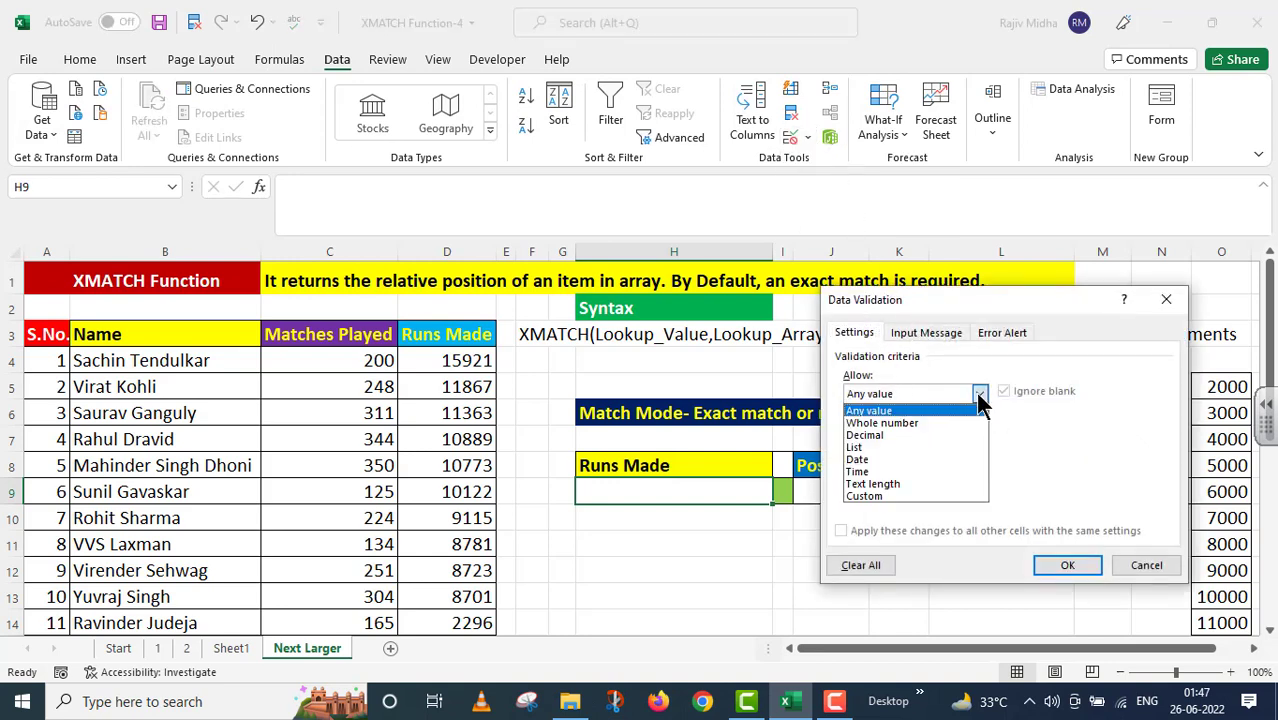
left_click(900, 446)
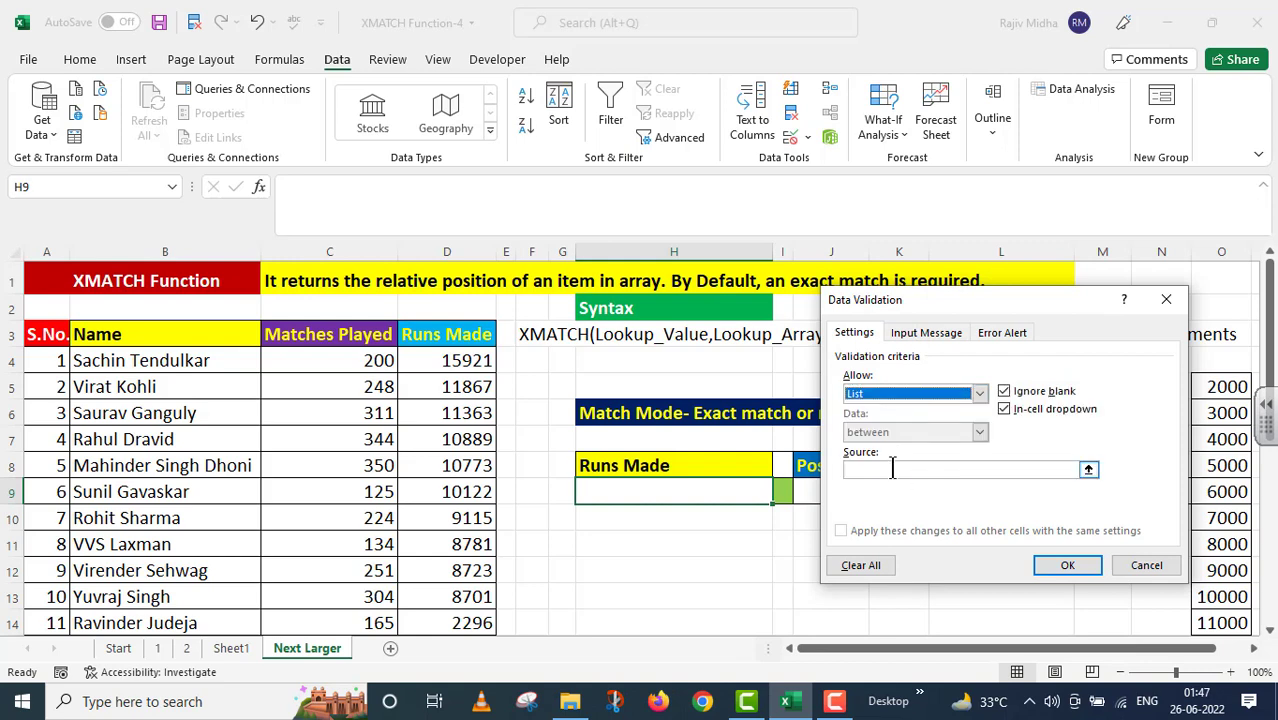
left_click_drag(939, 304, 634, 310)
left_click_drag(1215, 386, 1221, 565)
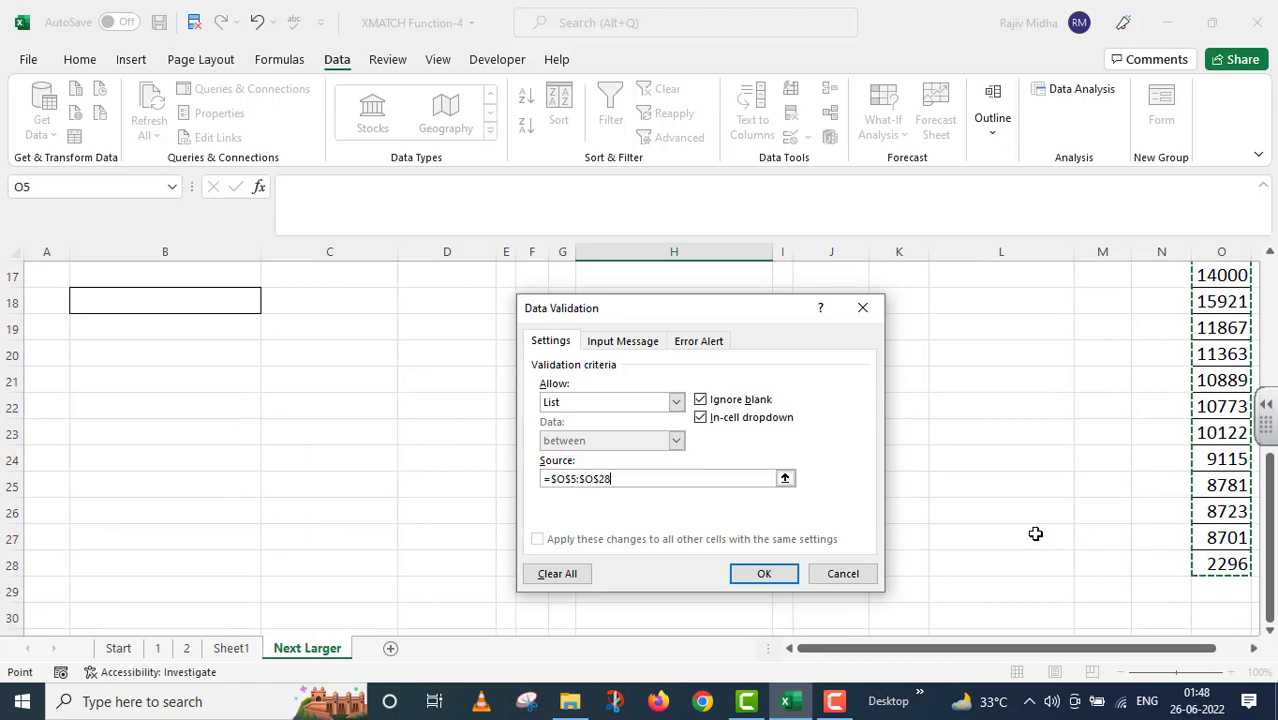
left_click(760, 574)
scroll(881, 584, "up", 2)
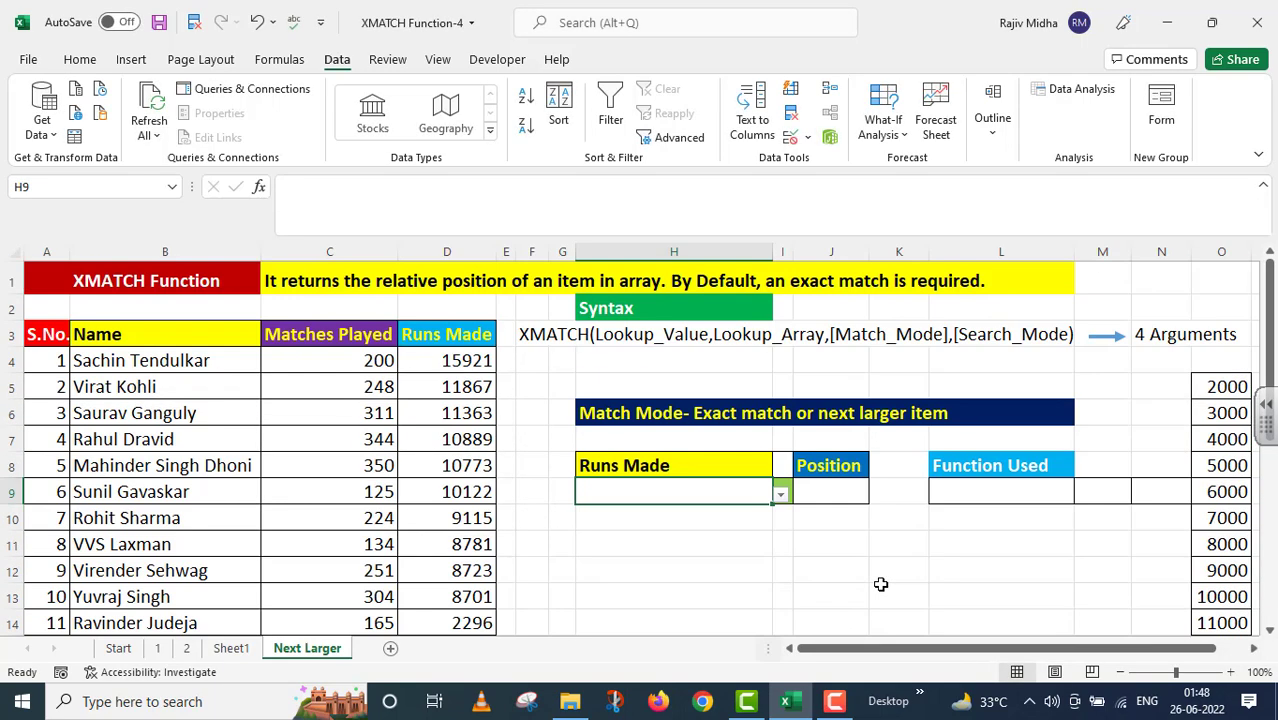
- Choose 10000 from the dropdown list in the Runs Made cell H9
left_click(781, 494)
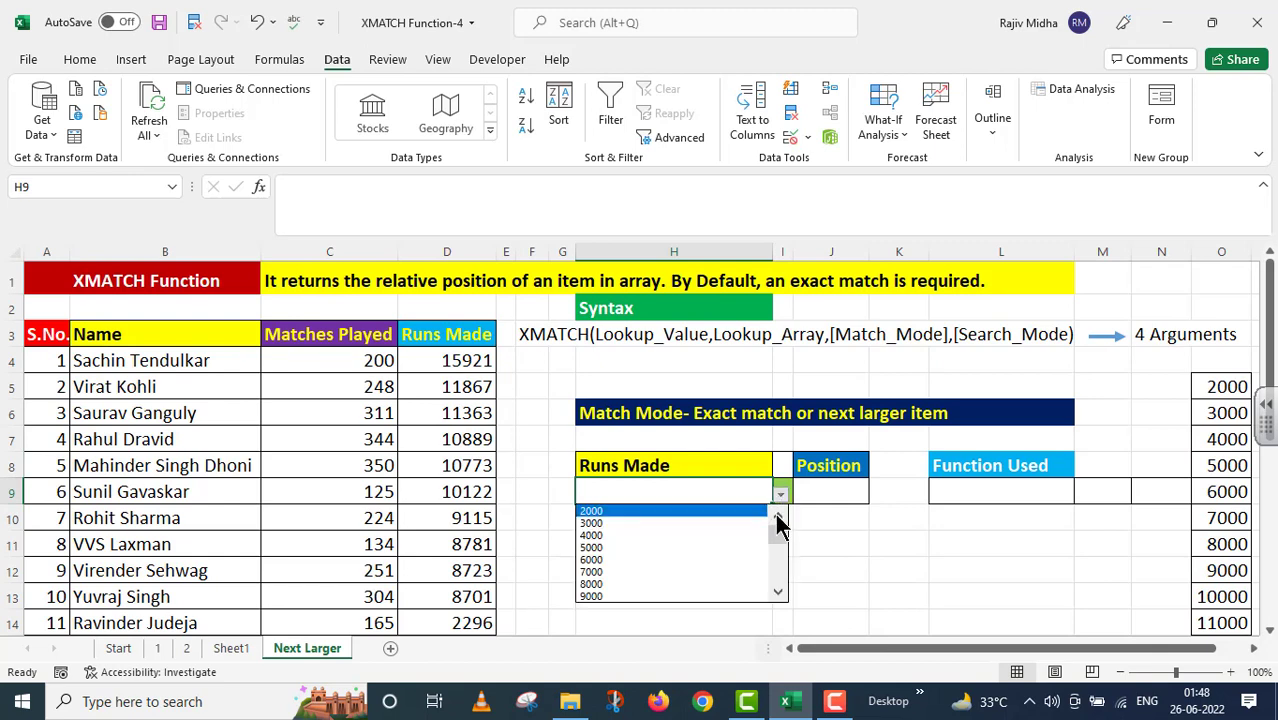
left_click(781, 589)
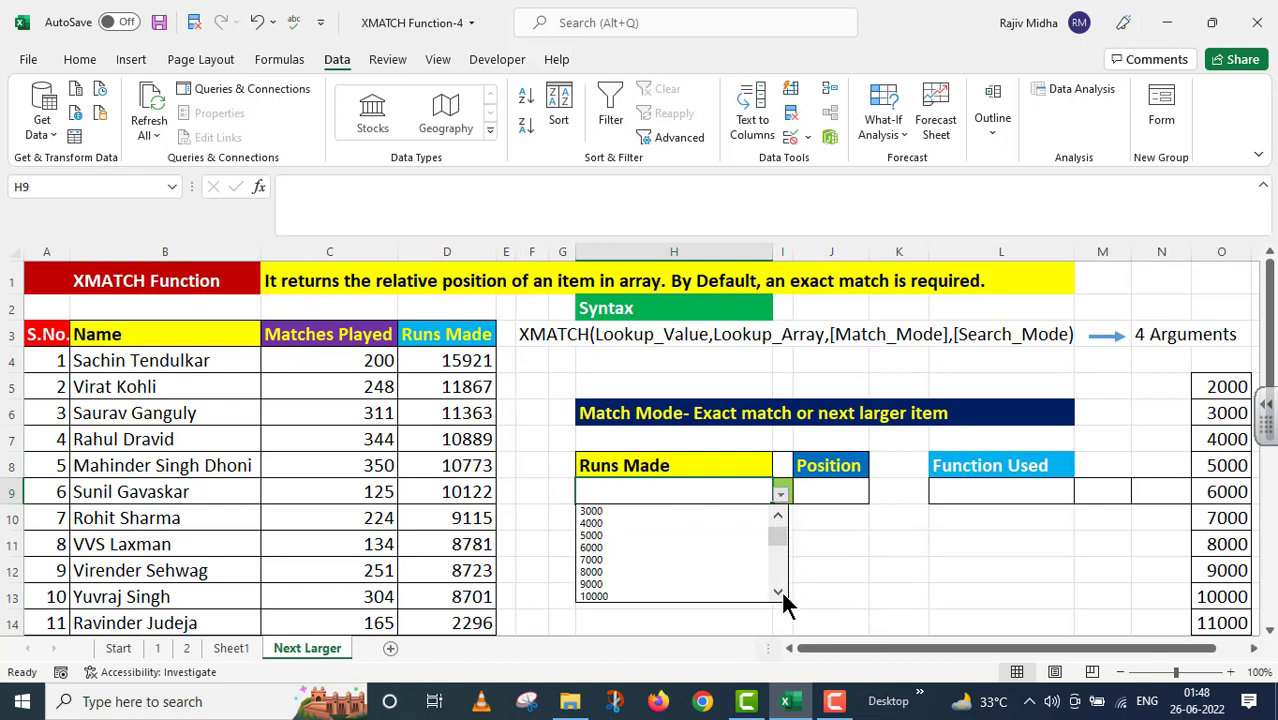
left_click(590, 597)
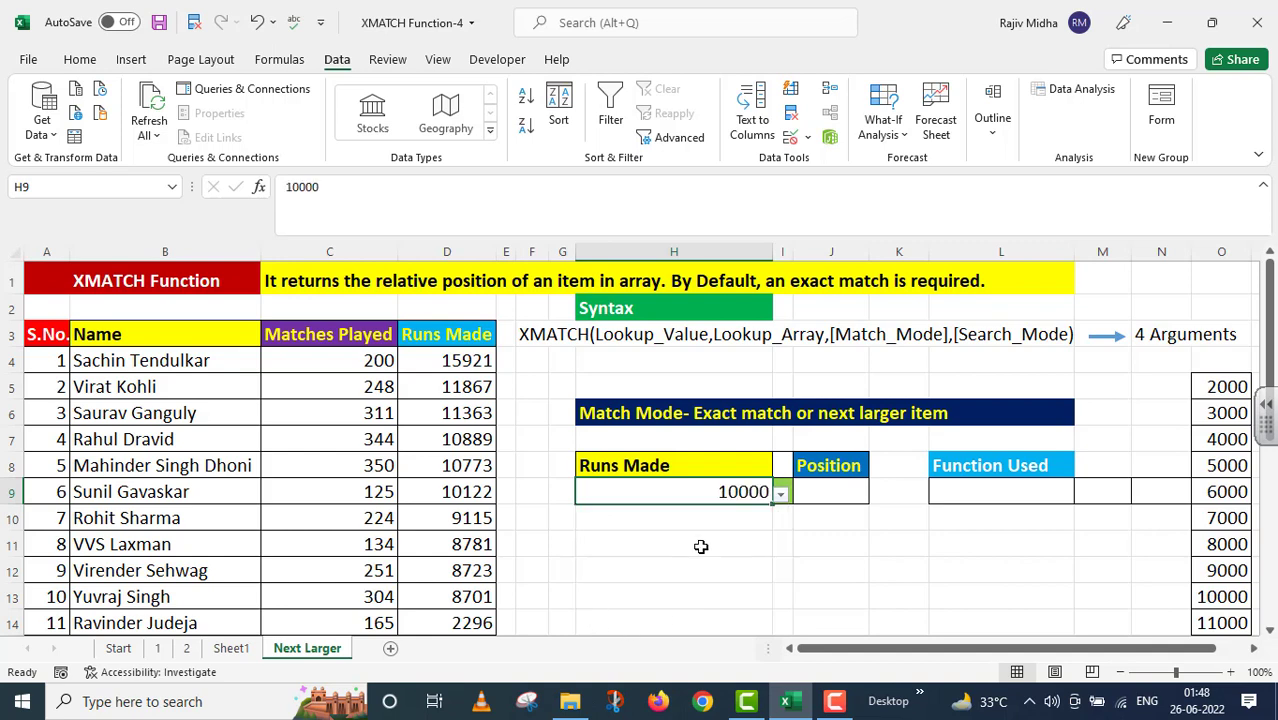
- Choose 8723 from the dropdown list in the Runs Made cell H9
left_click(781, 495)
left_click(778, 591)
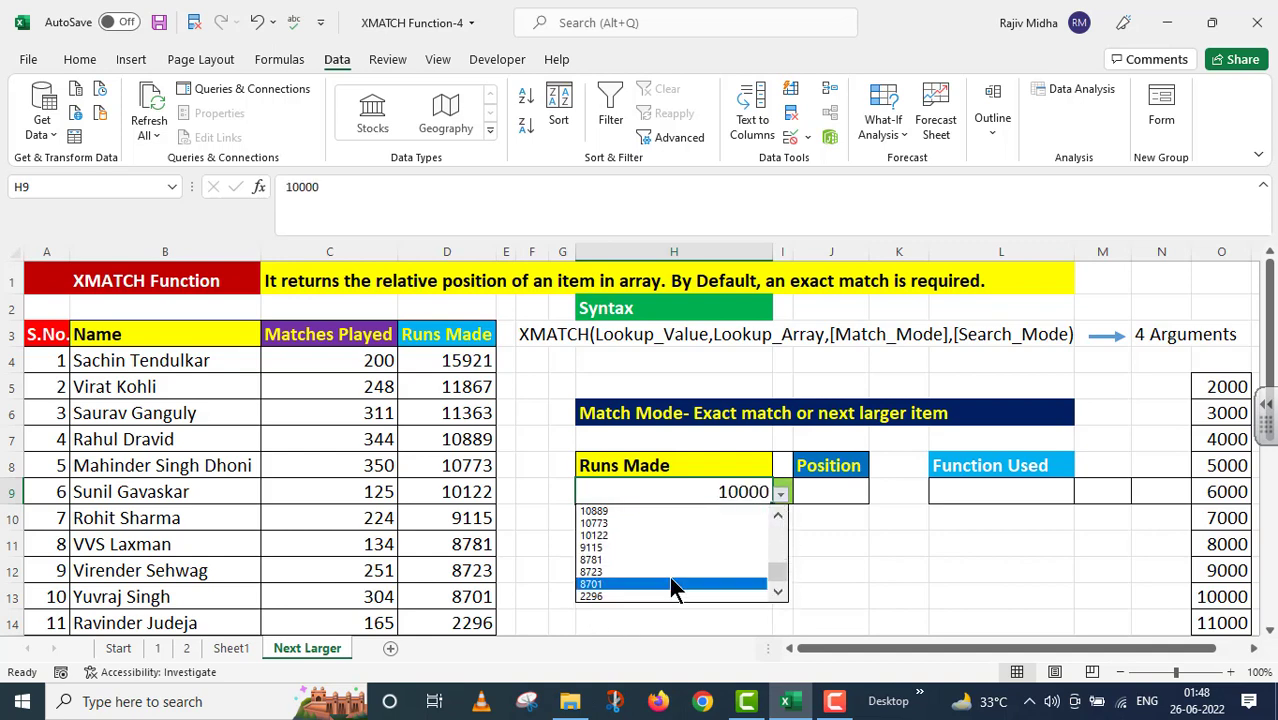
left_click(592, 572)
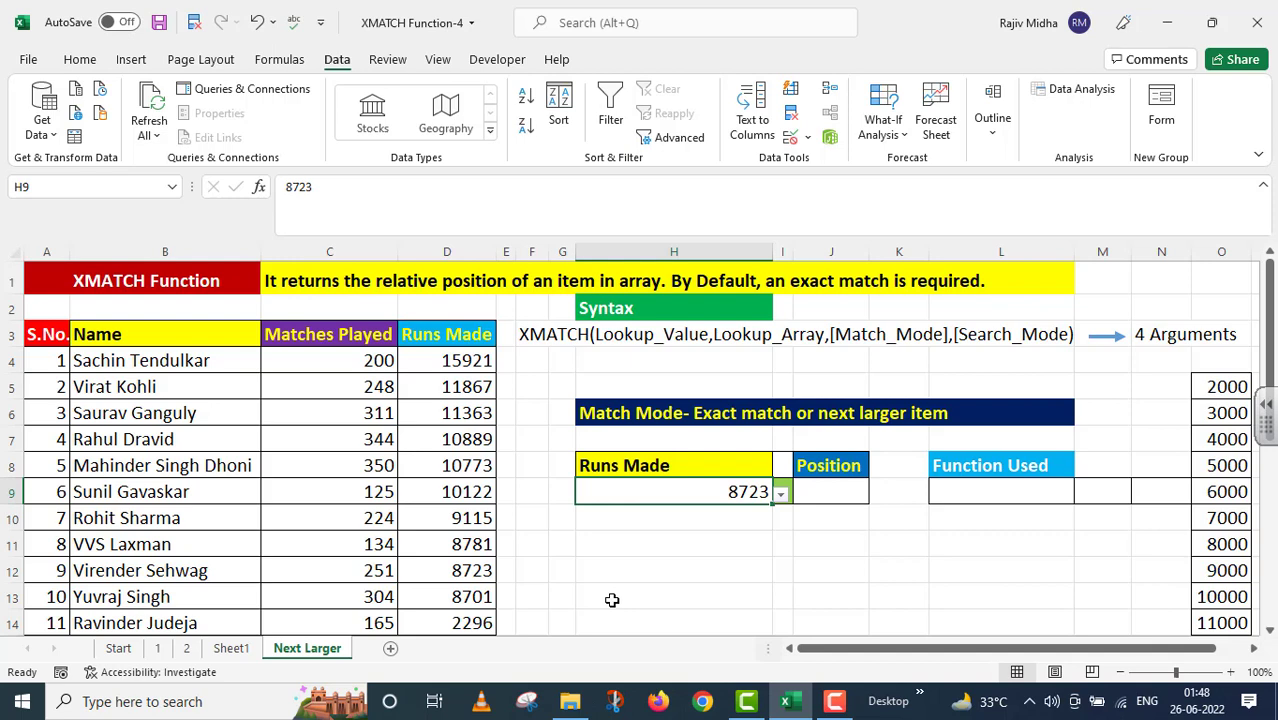
- Set the Runs Made cell H9 back to 10000 from its dropdown list
left_click(781, 496)
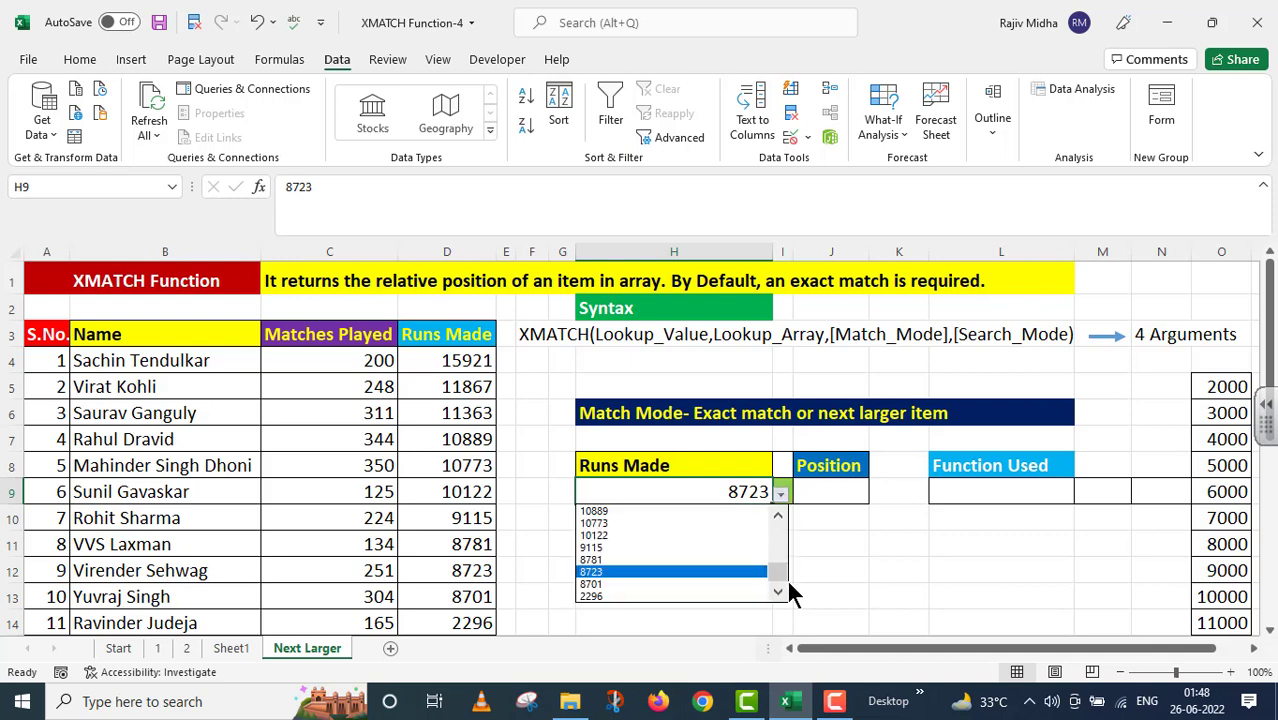
left_click_drag(779, 571, 779, 551)
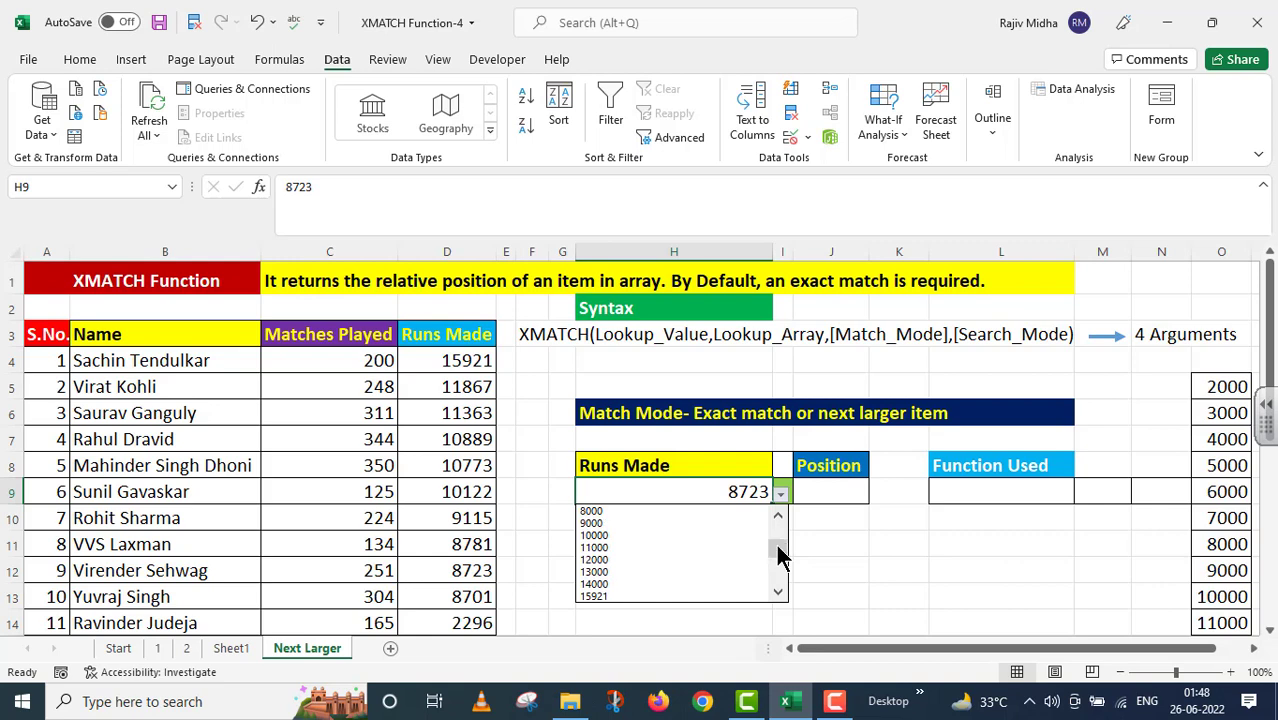
left_click(593, 537)
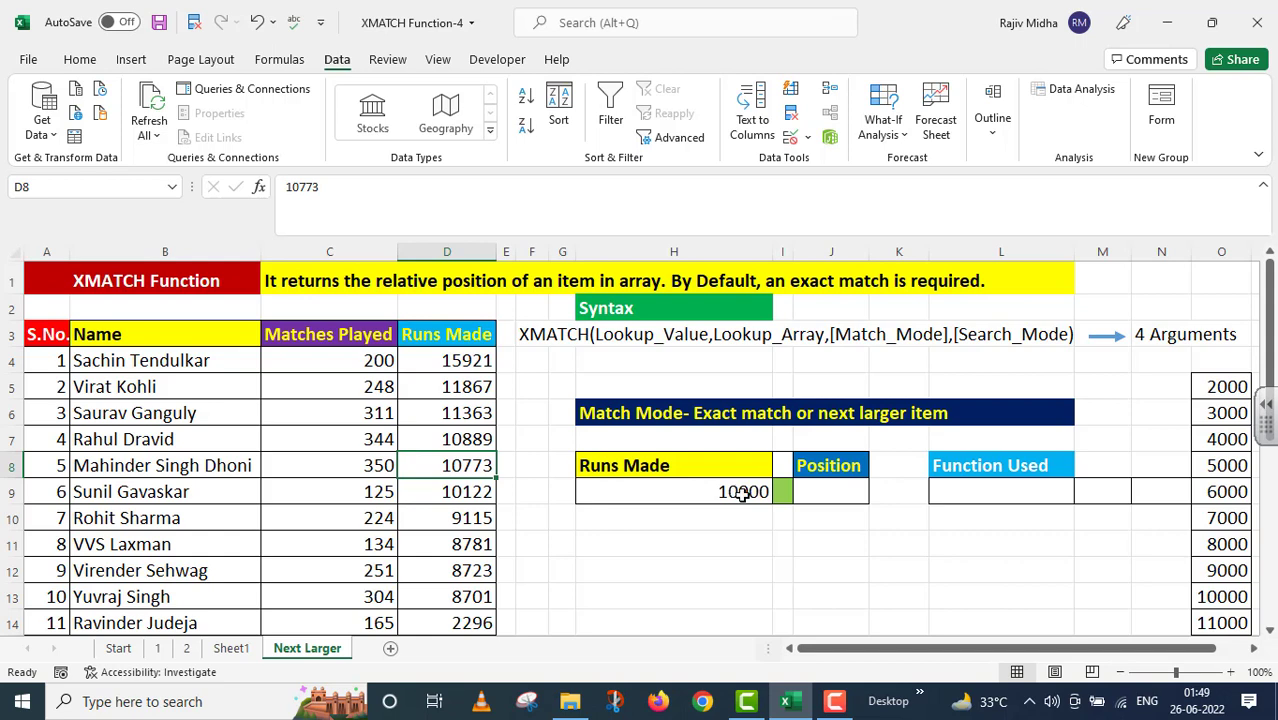
- Enter =XMATCH(H9,$D$4:$D$14,1) in the Position cell J9, using the exact match or next larger item mode
double_click(822, 493)
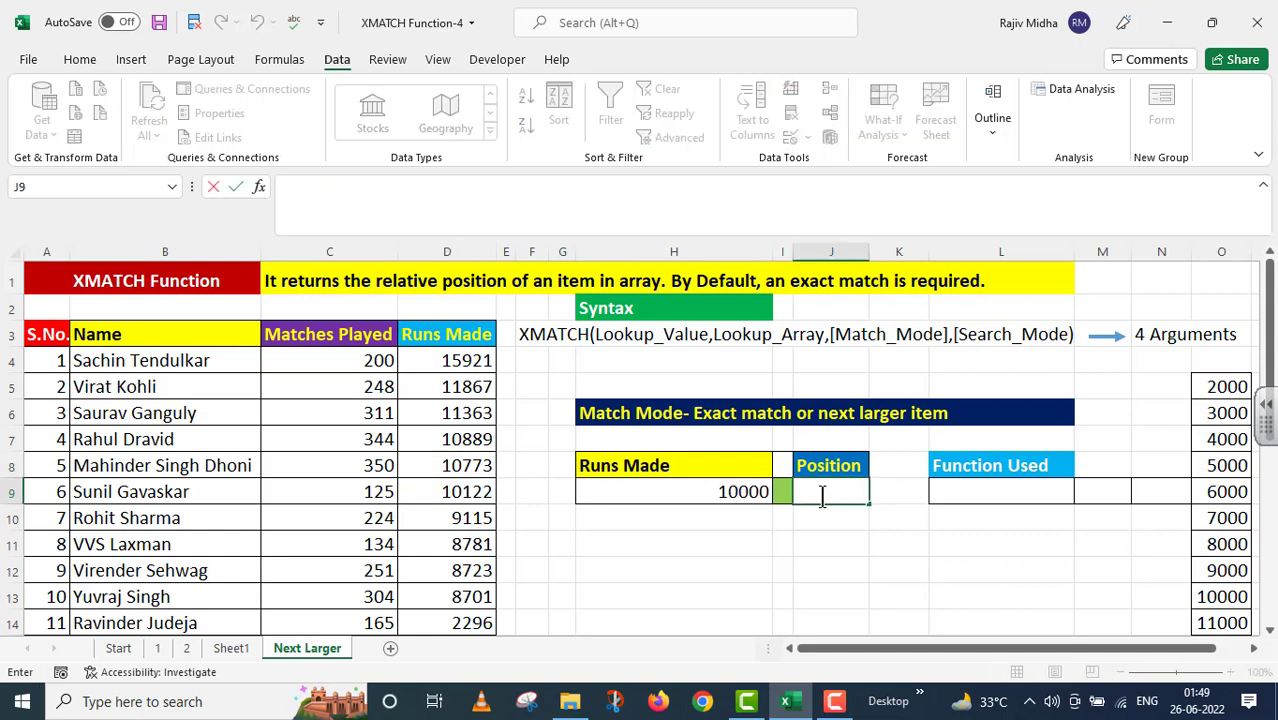
type("=XMAT")
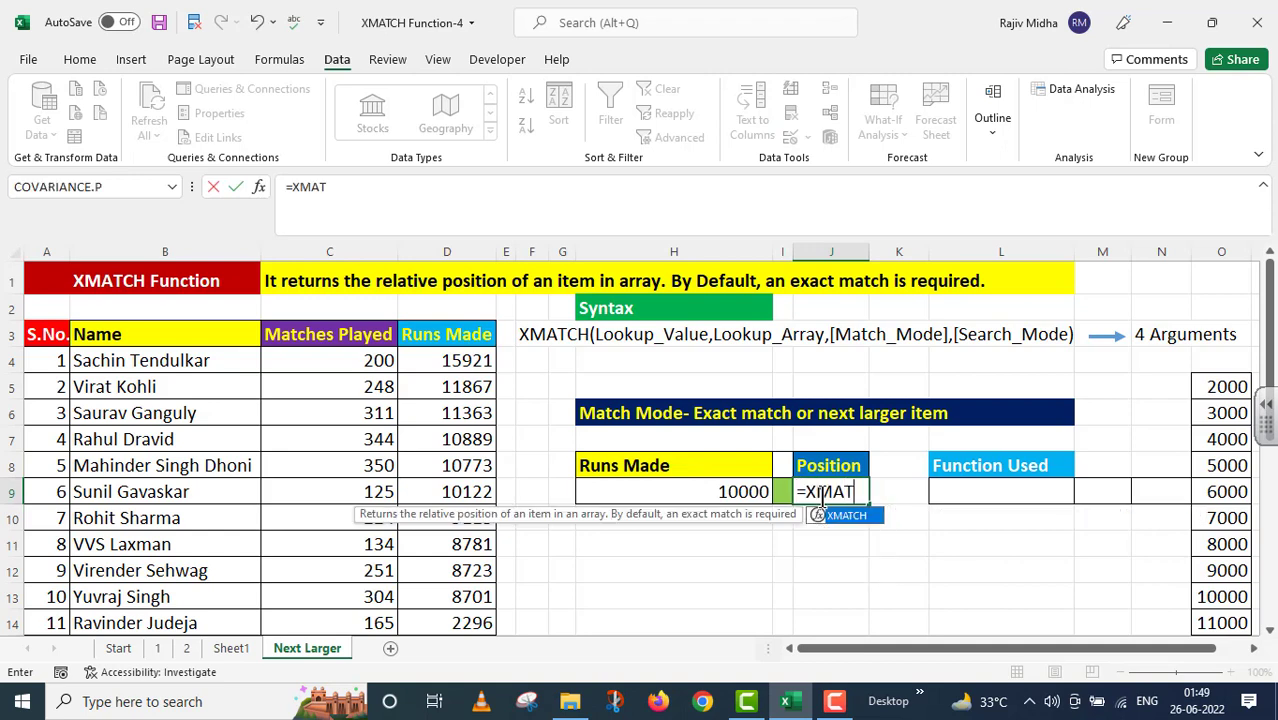
type("CH(")
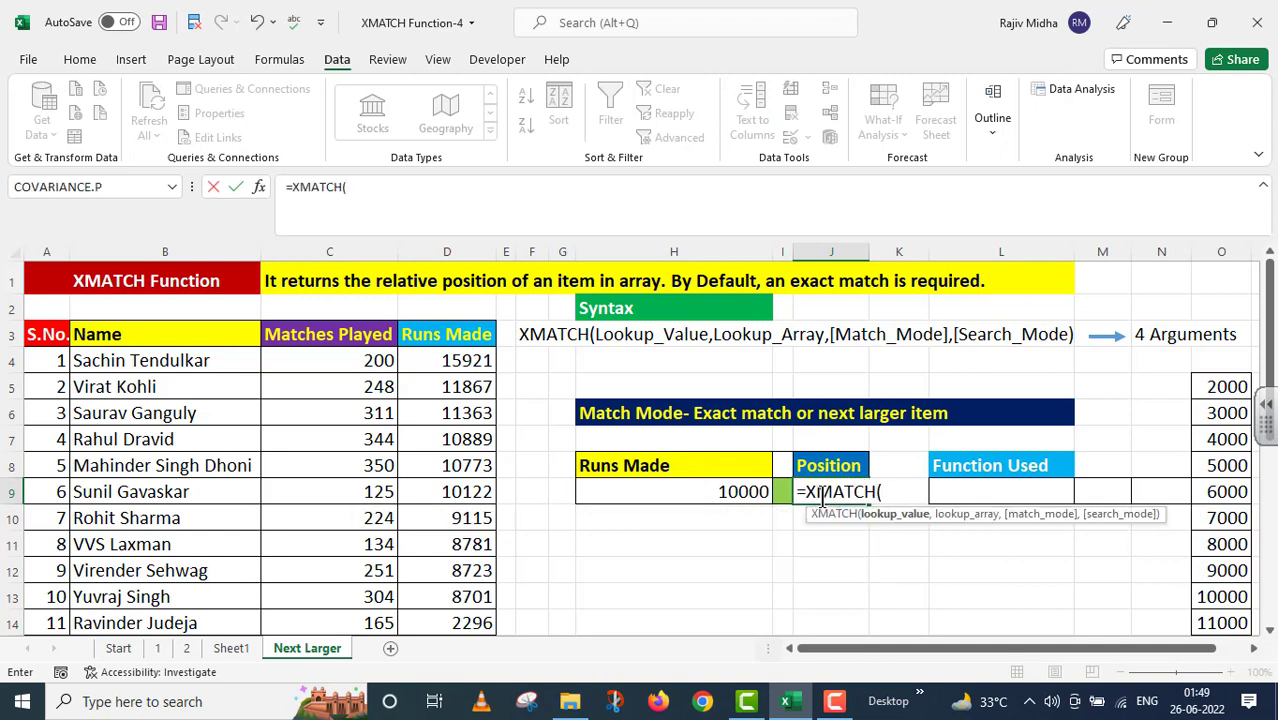
left_click(743, 492)
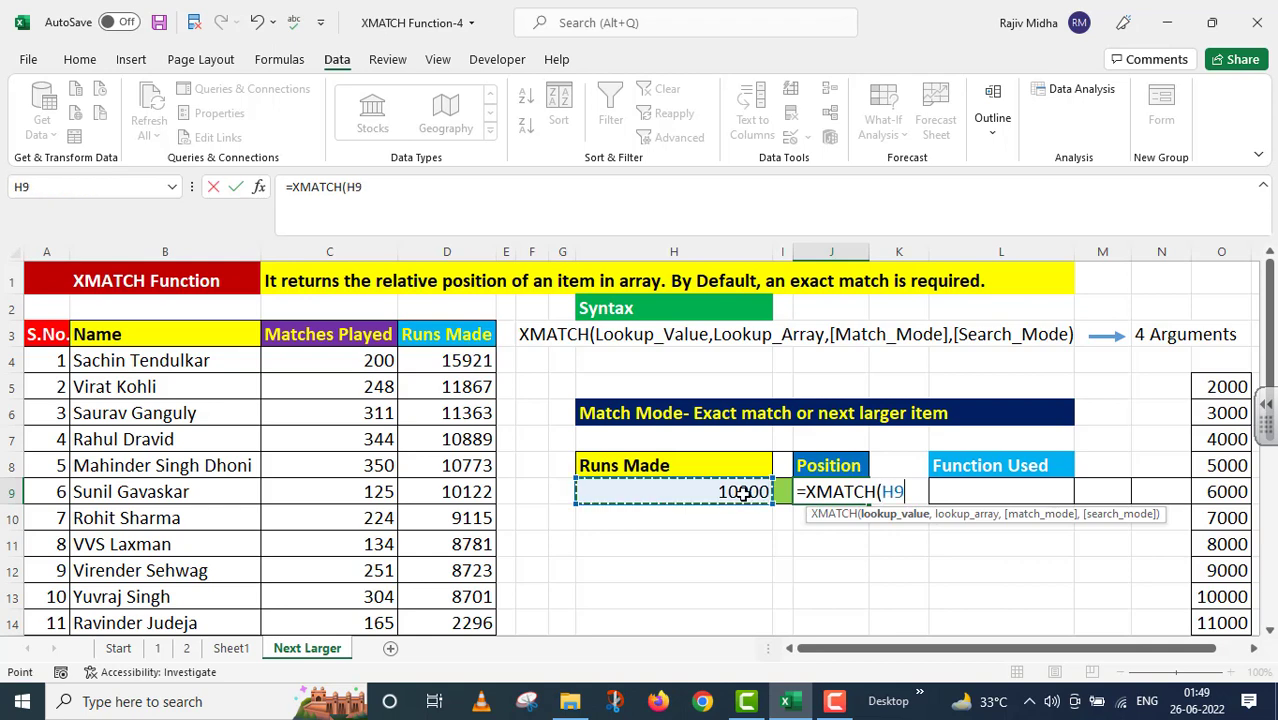
type(",")
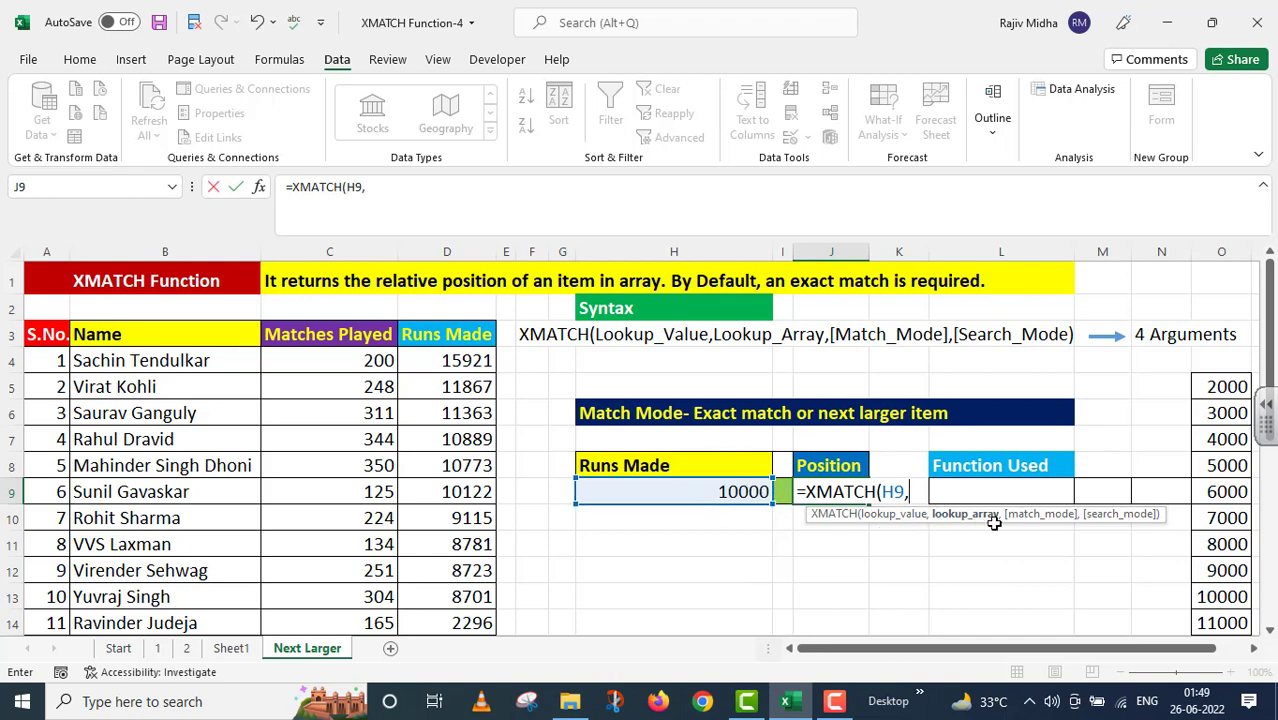
left_click_drag(458, 362, 466, 621)
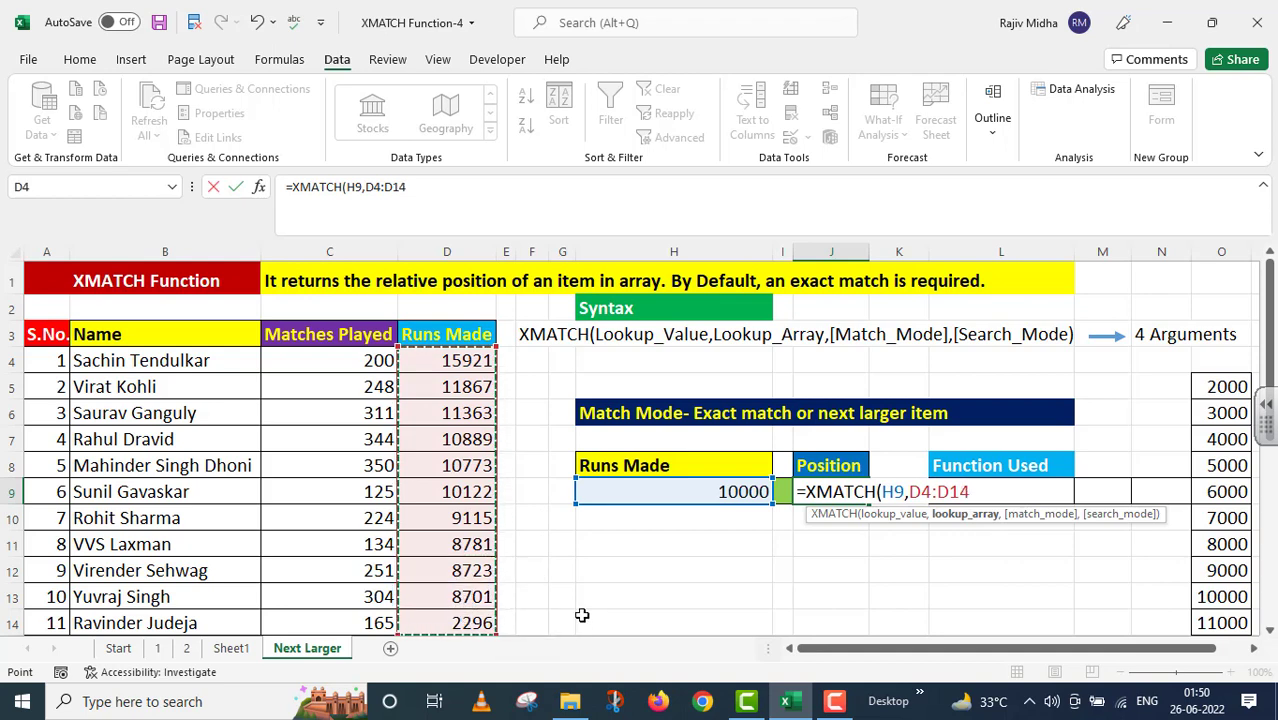
key("F4")
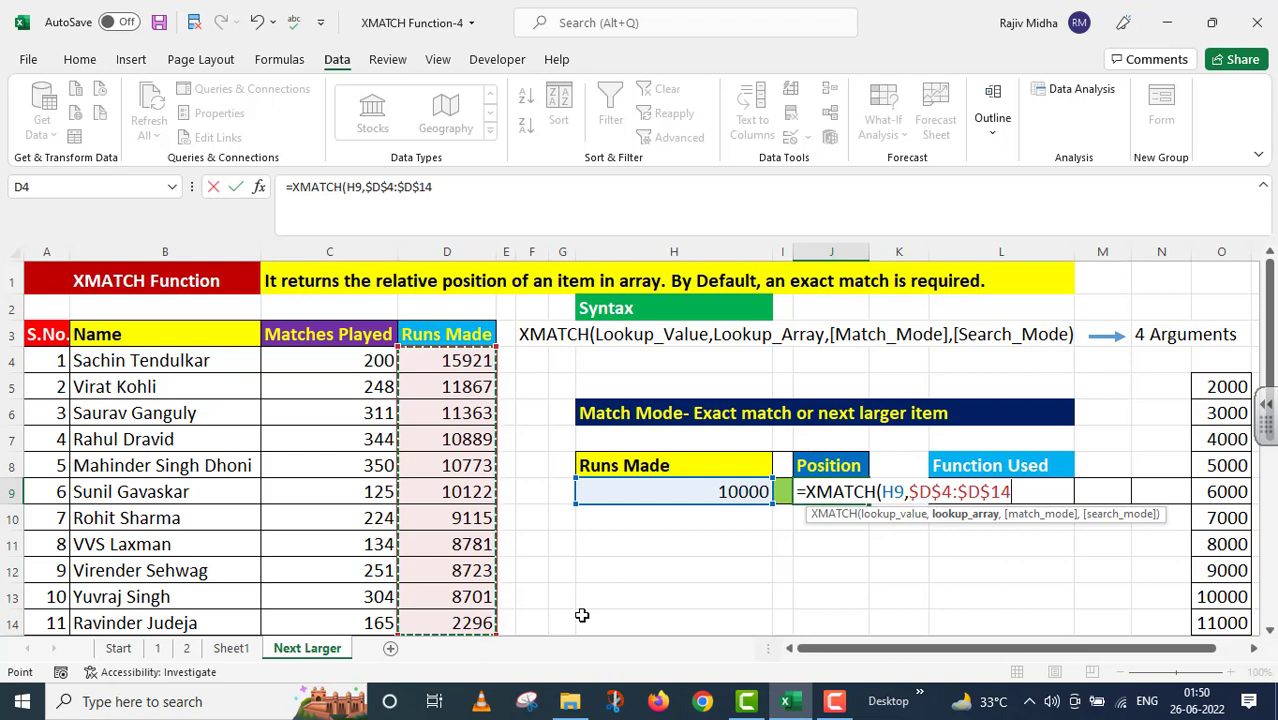
type(",")
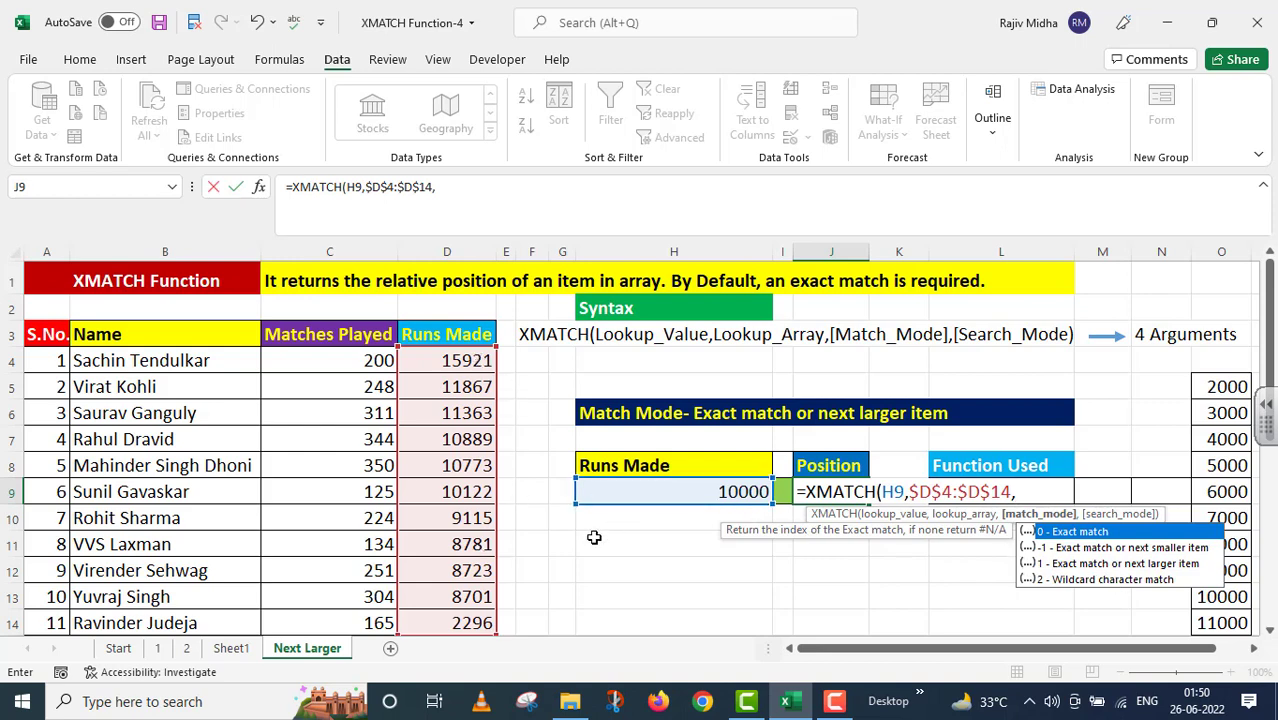
left_click(1122, 565)
double_click(1120, 564)
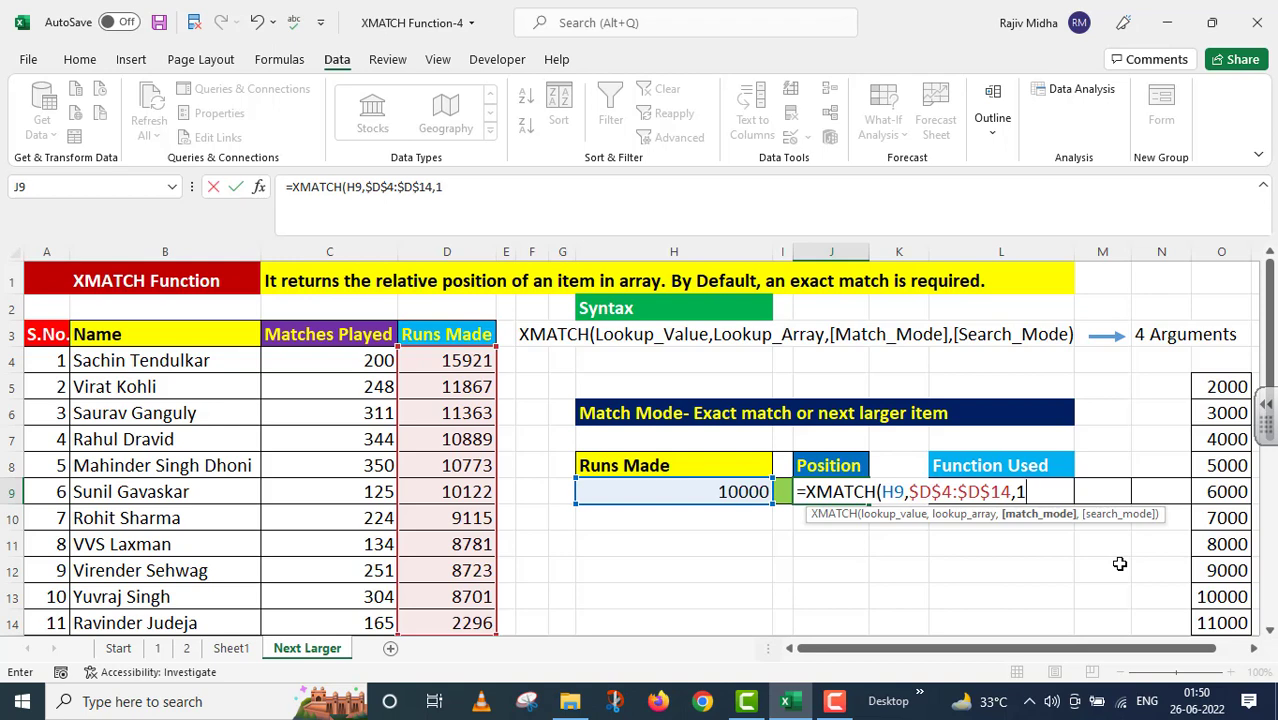
type(")")
key("Return")
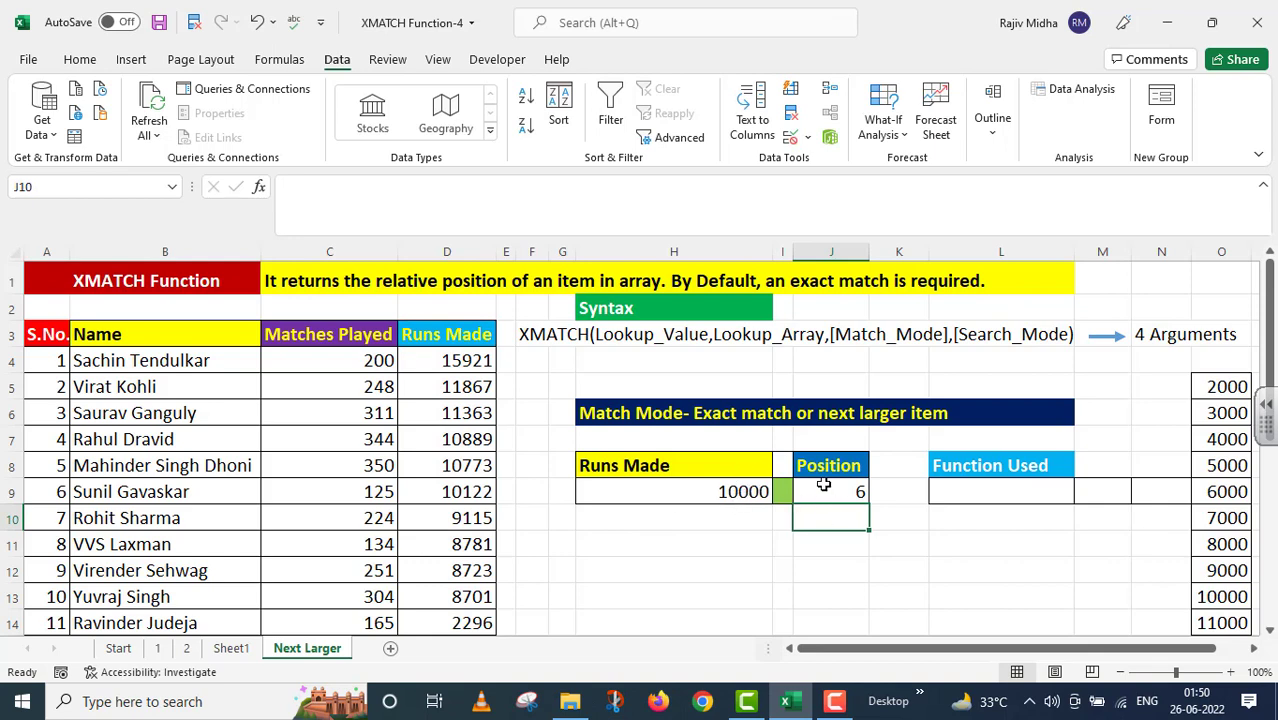
- Count down the Runs Made values from D4 to D9 to check the position returned in J9
left_click(487, 360)
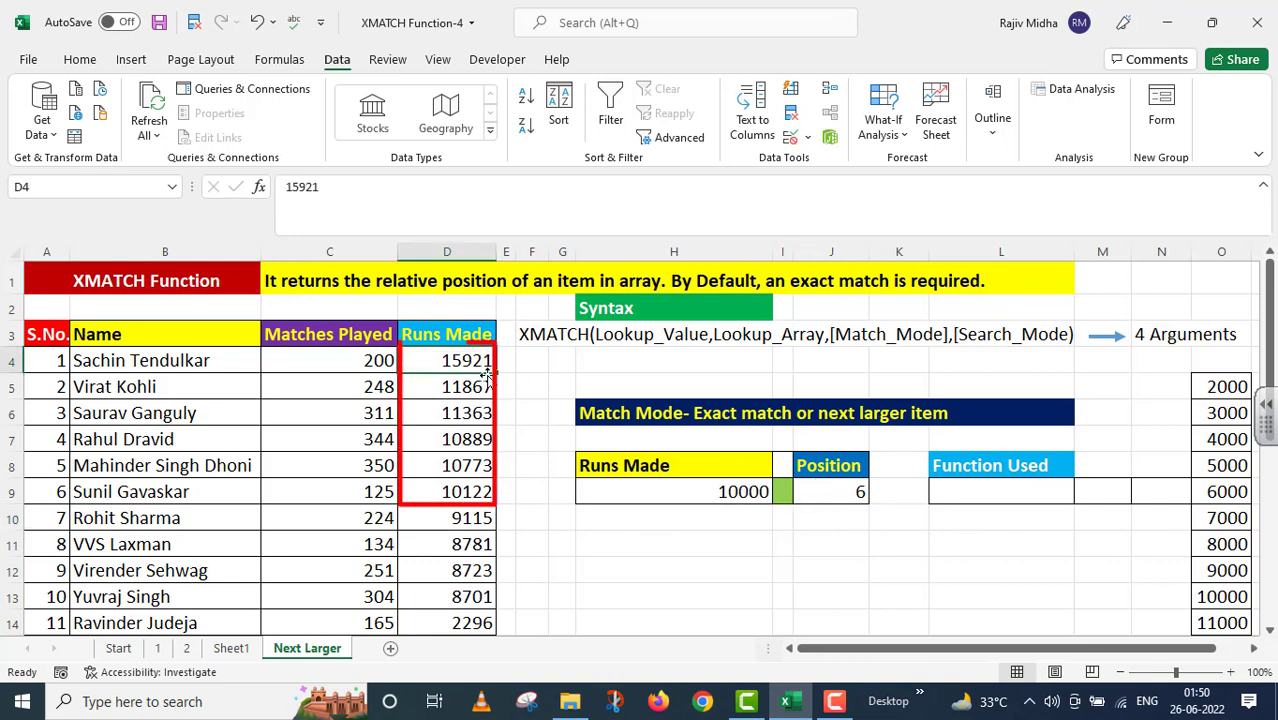
left_click(480, 388)
left_click(479, 414)
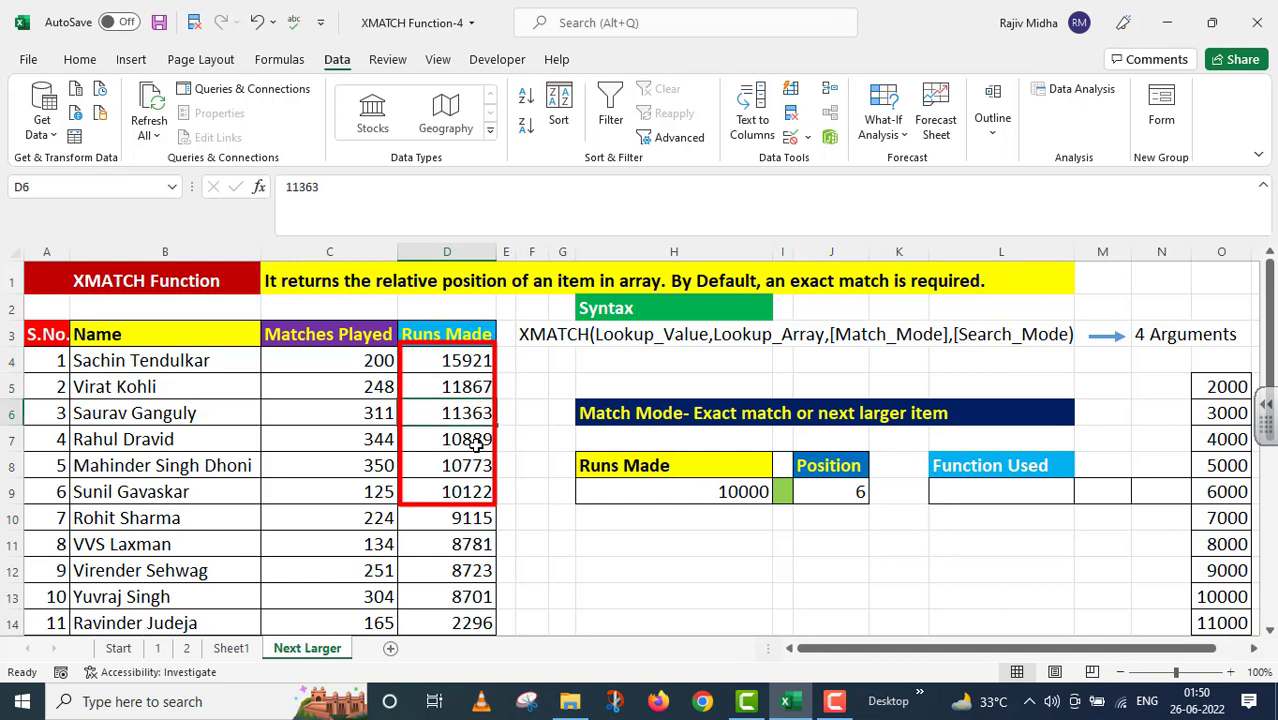
left_click(474, 443)
left_click(474, 468)
left_click(475, 491)
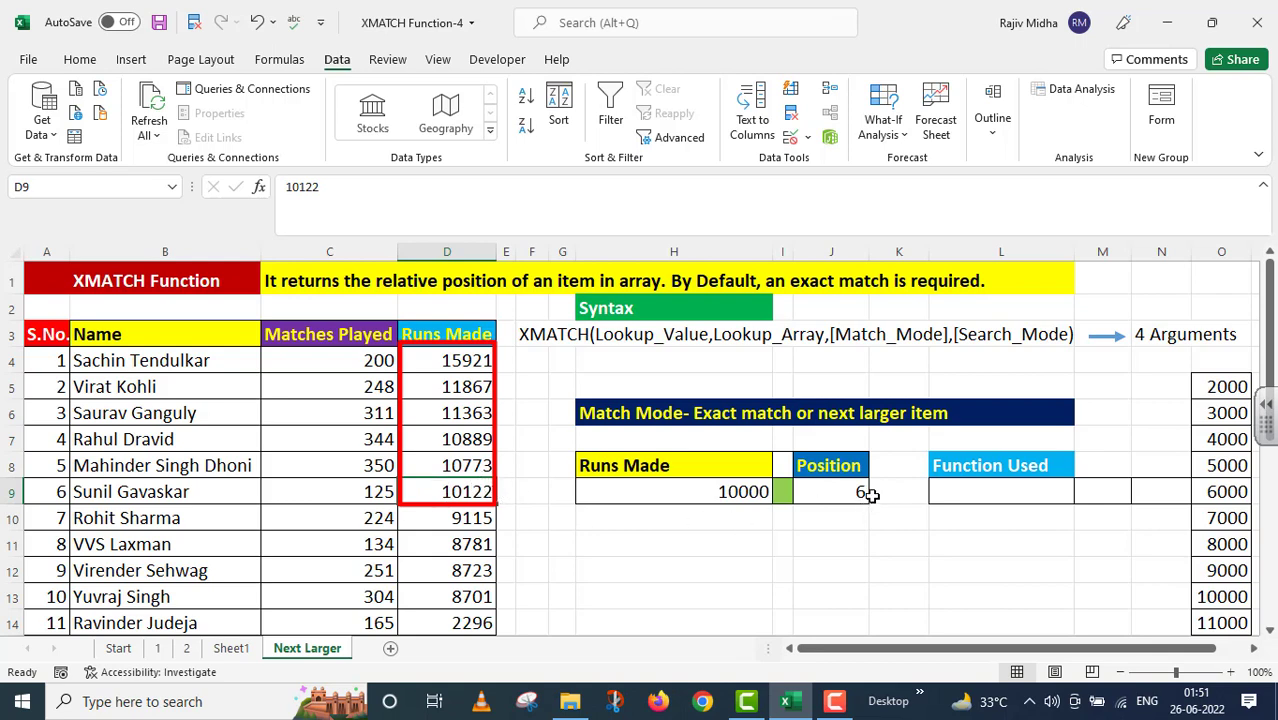
- Choose 10122 from the Runs Made dropdown list in H9 to test an exact match
left_click(762, 491)
left_click(780, 494)
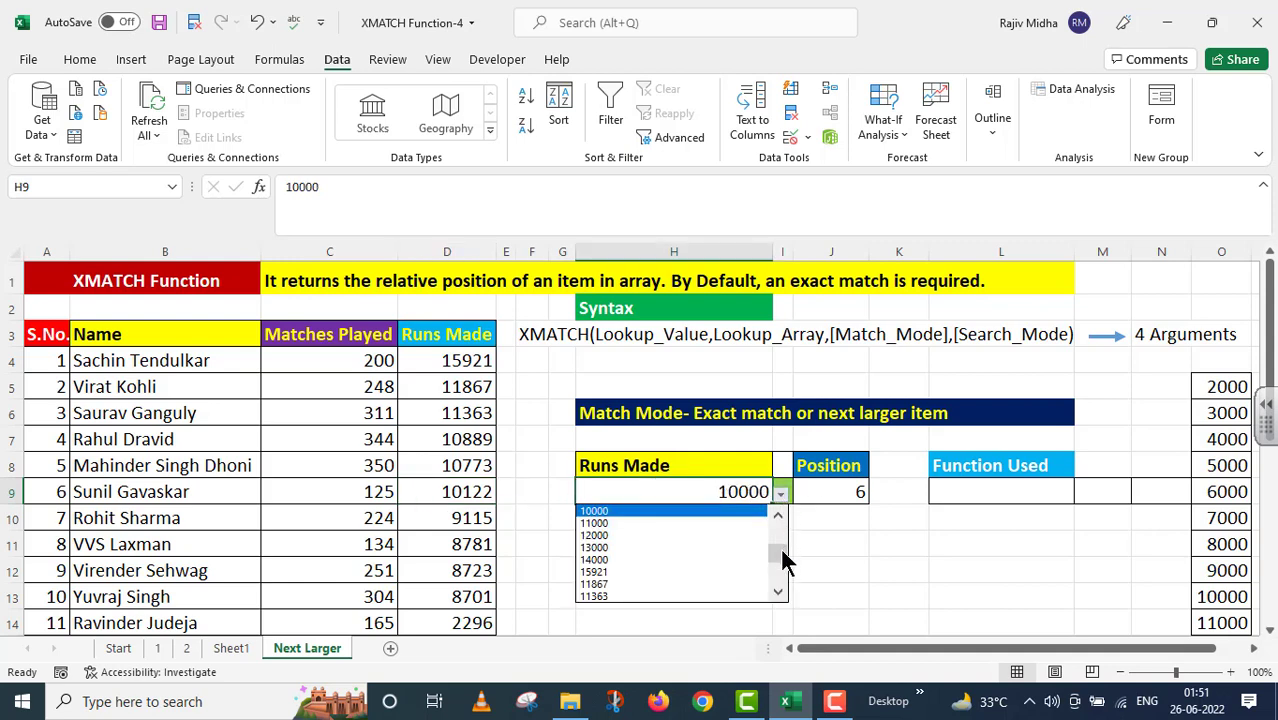
scroll(780, 554, "down", 1)
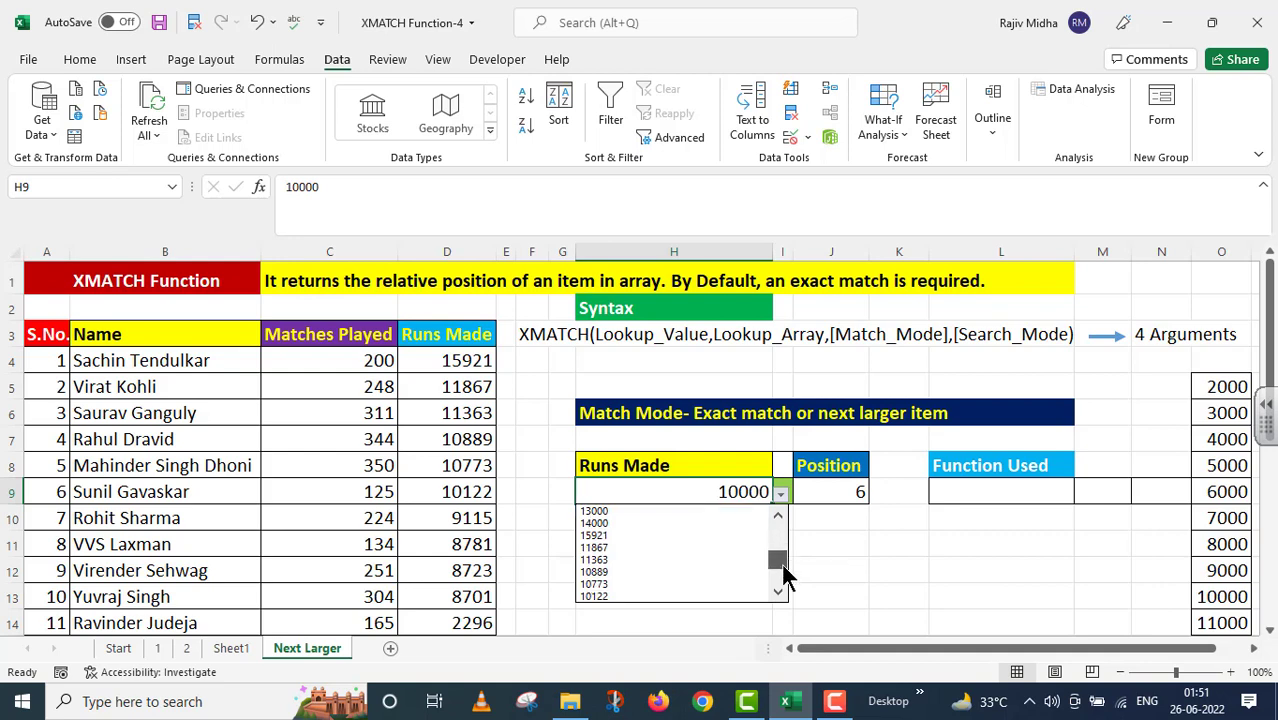
left_click(613, 595)
left_click(613, 595)
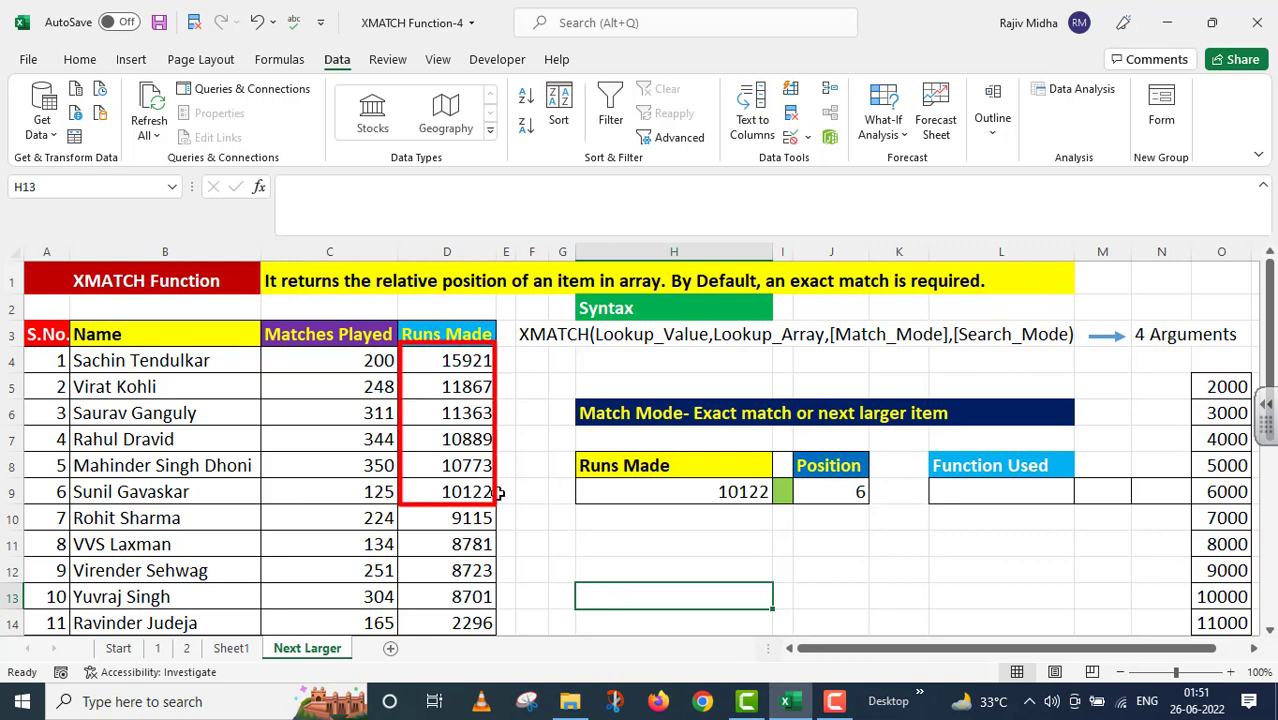
- Switch the lookup value in H9 to 10000 from its dropdown list
left_click(757, 491)
left_click(780, 496)
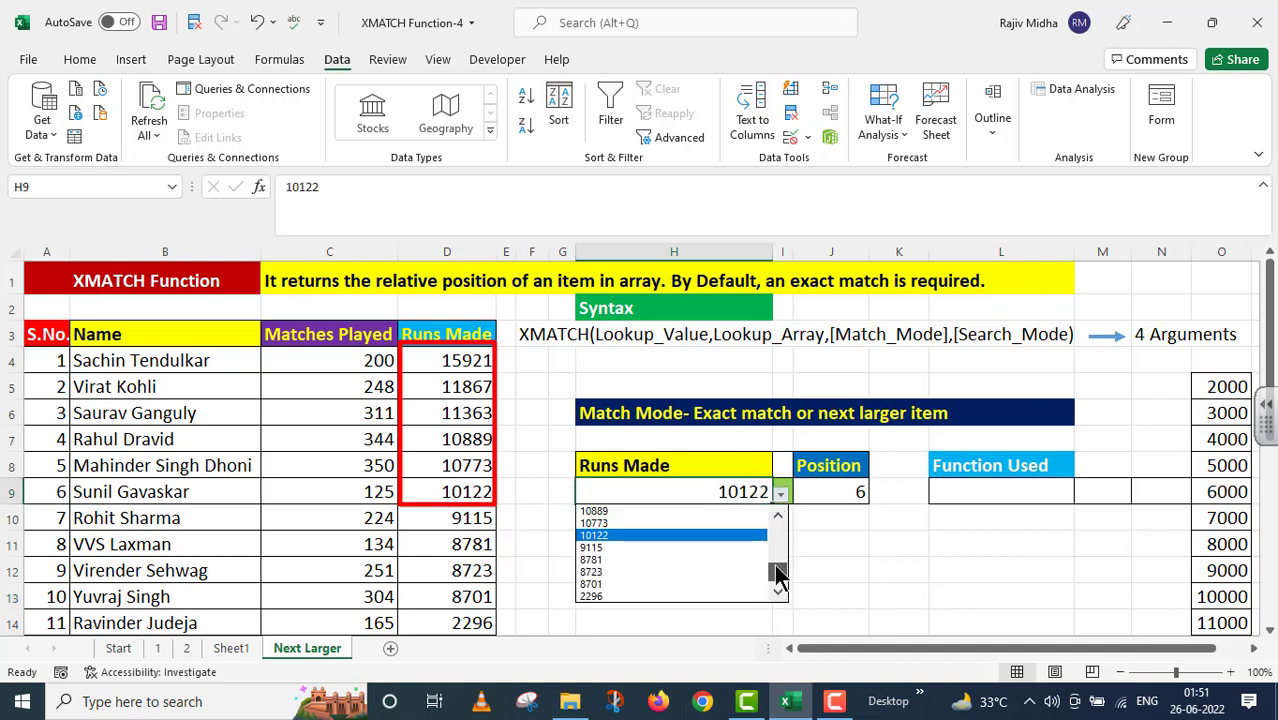
scroll(774, 572, "up", 4)
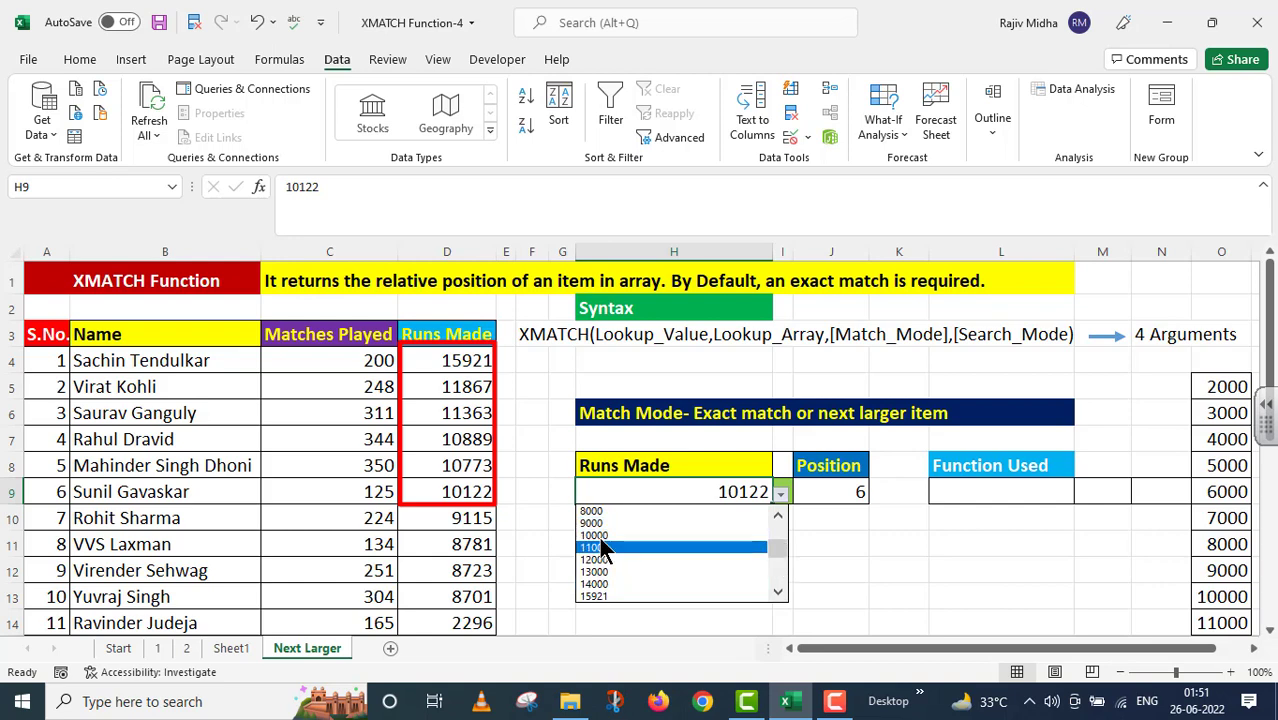
left_click(600, 536)
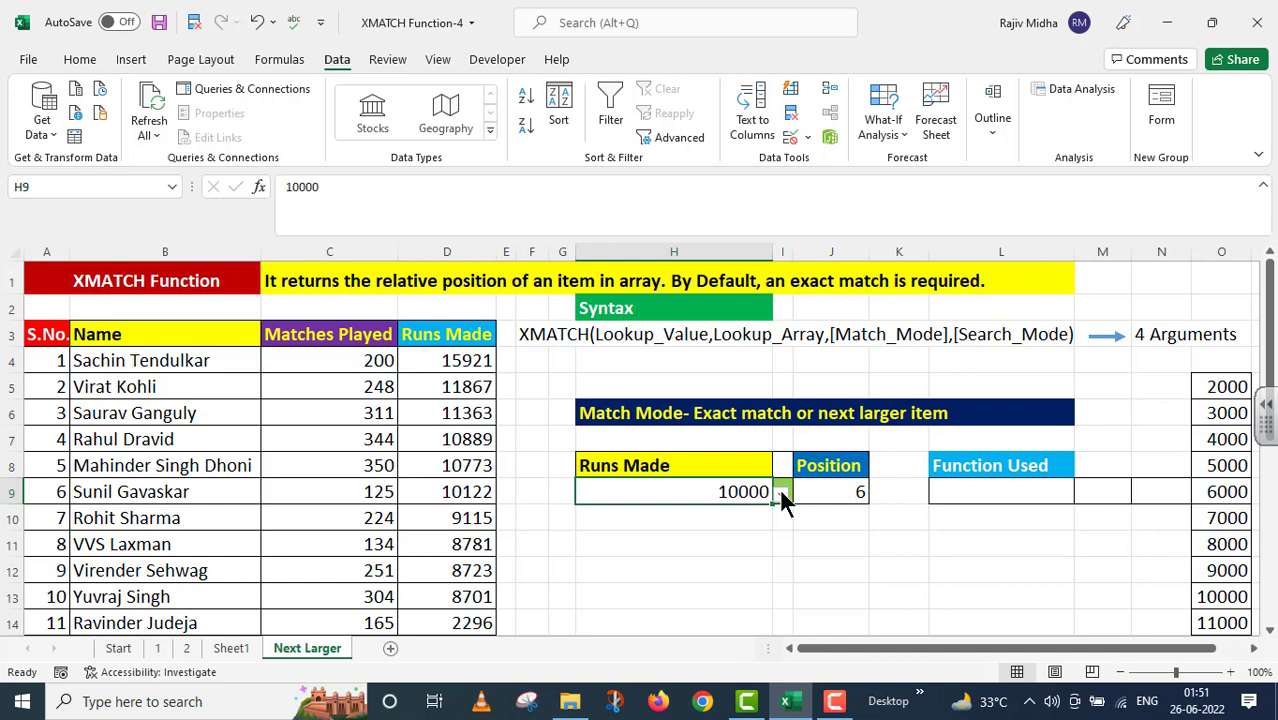
- Choose 8000 from the Runs Made dropdown list in H9 to test a next larger match
left_click(782, 495)
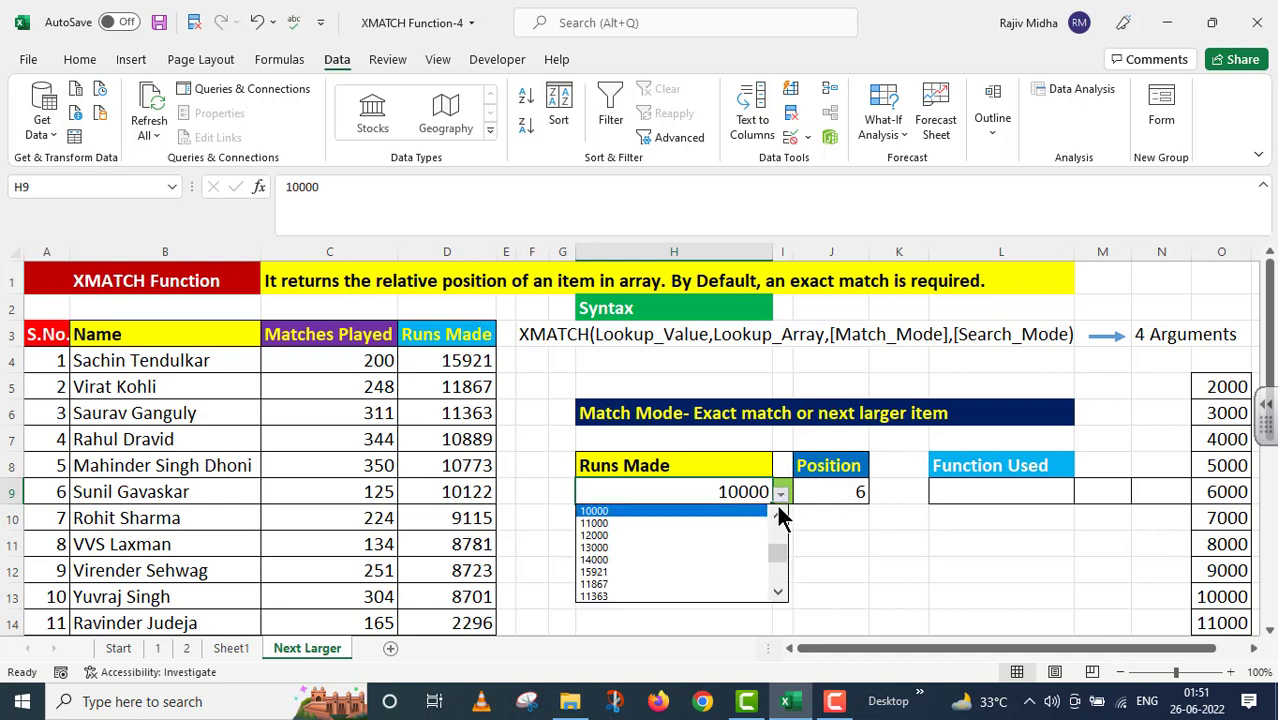
left_click(778, 513)
left_click(778, 513)
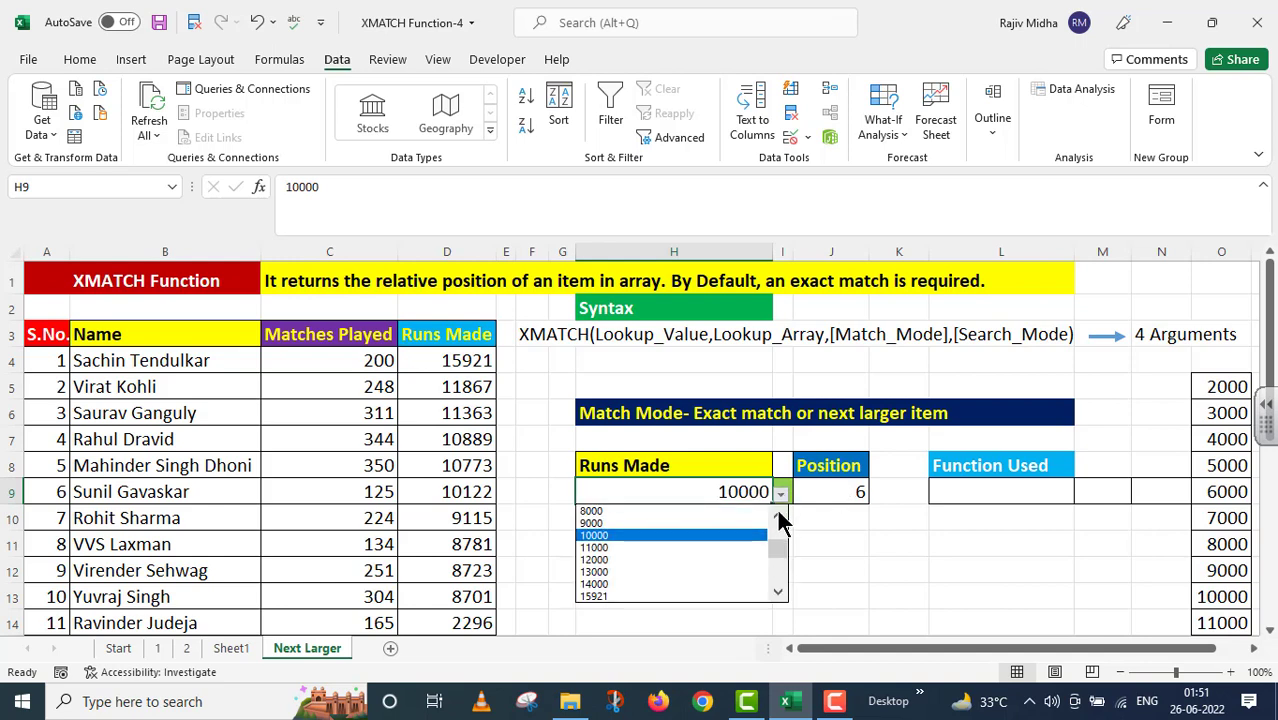
left_click(590, 512)
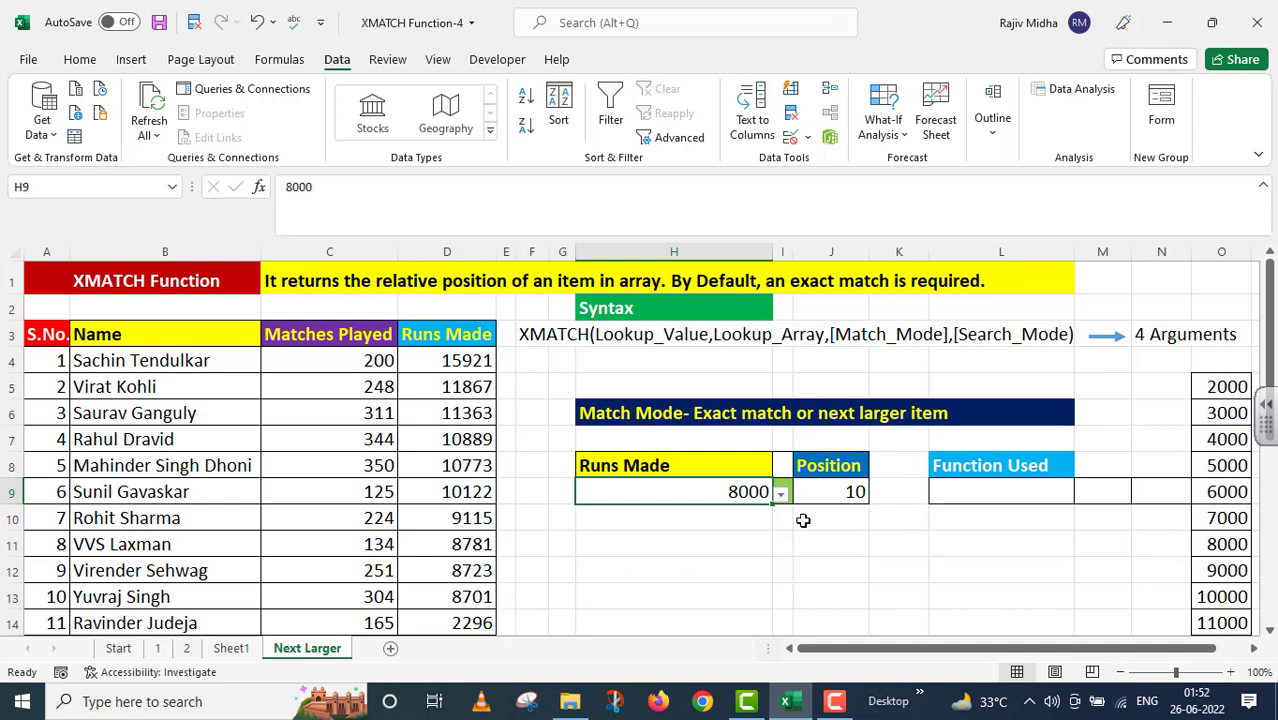
- Choose 8701 from the Runs Made dropdown list in H9 to test an exact match
left_click(780, 494)
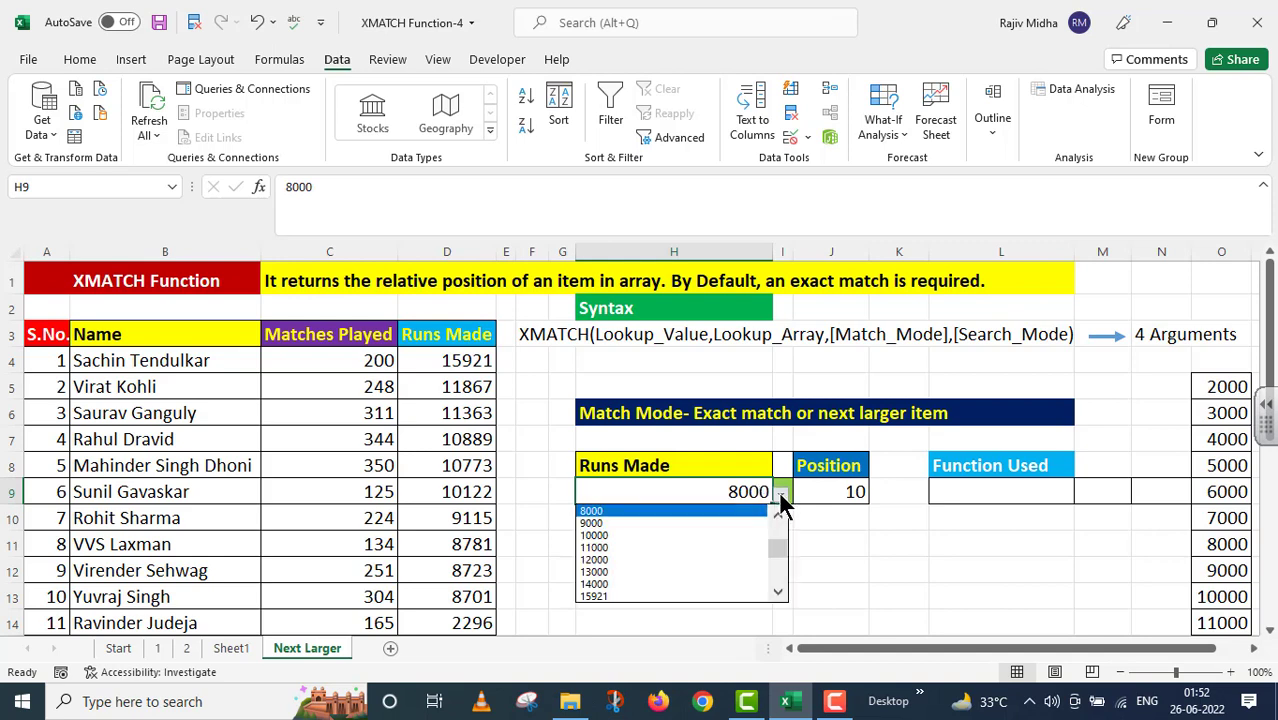
left_click(778, 591)
left_click(778, 591)
left_click(778, 591)
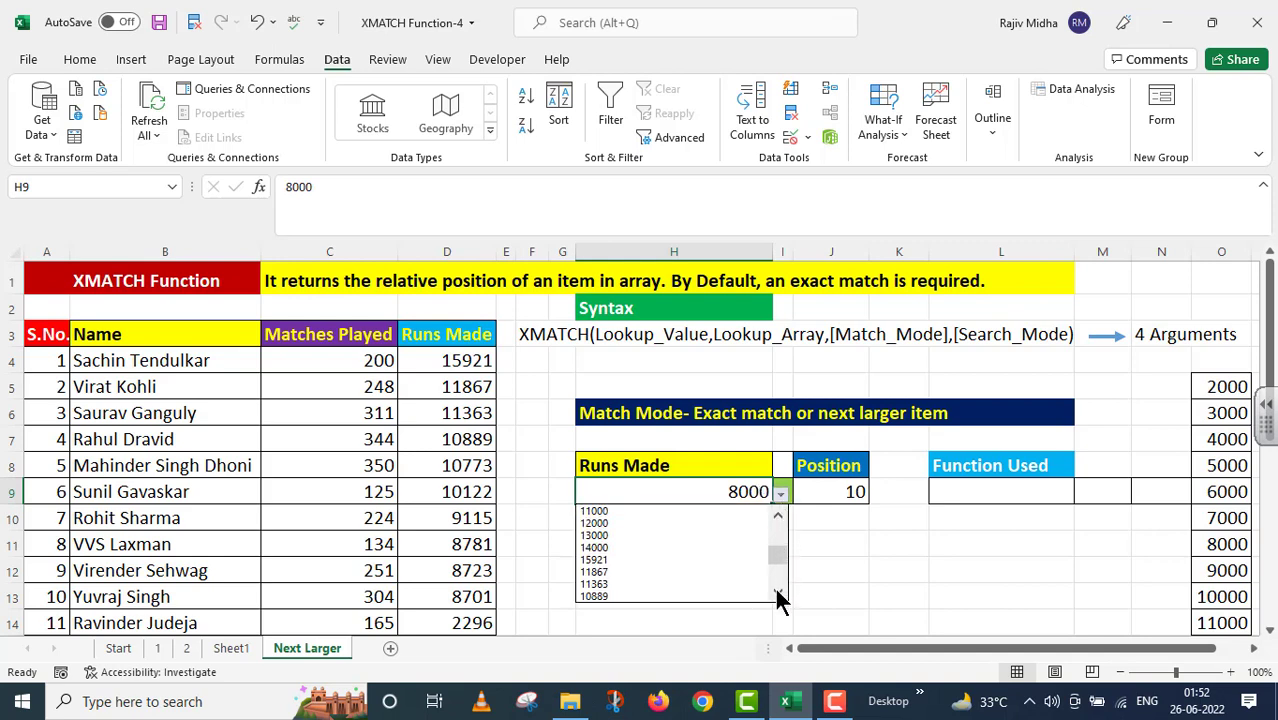
left_click(778, 591)
left_click(778, 591)
left_click(778, 591)
left_click(778, 591)
left_click(778, 591)
left_click(778, 591)
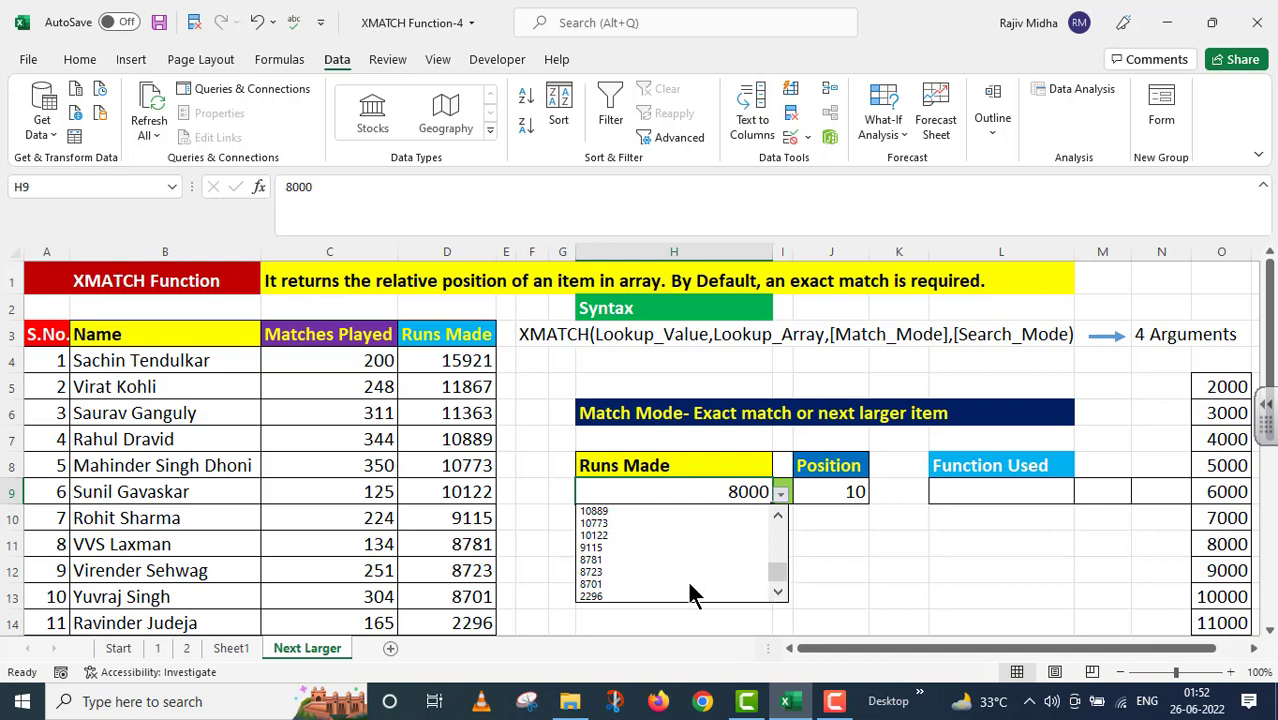
left_click(602, 584)
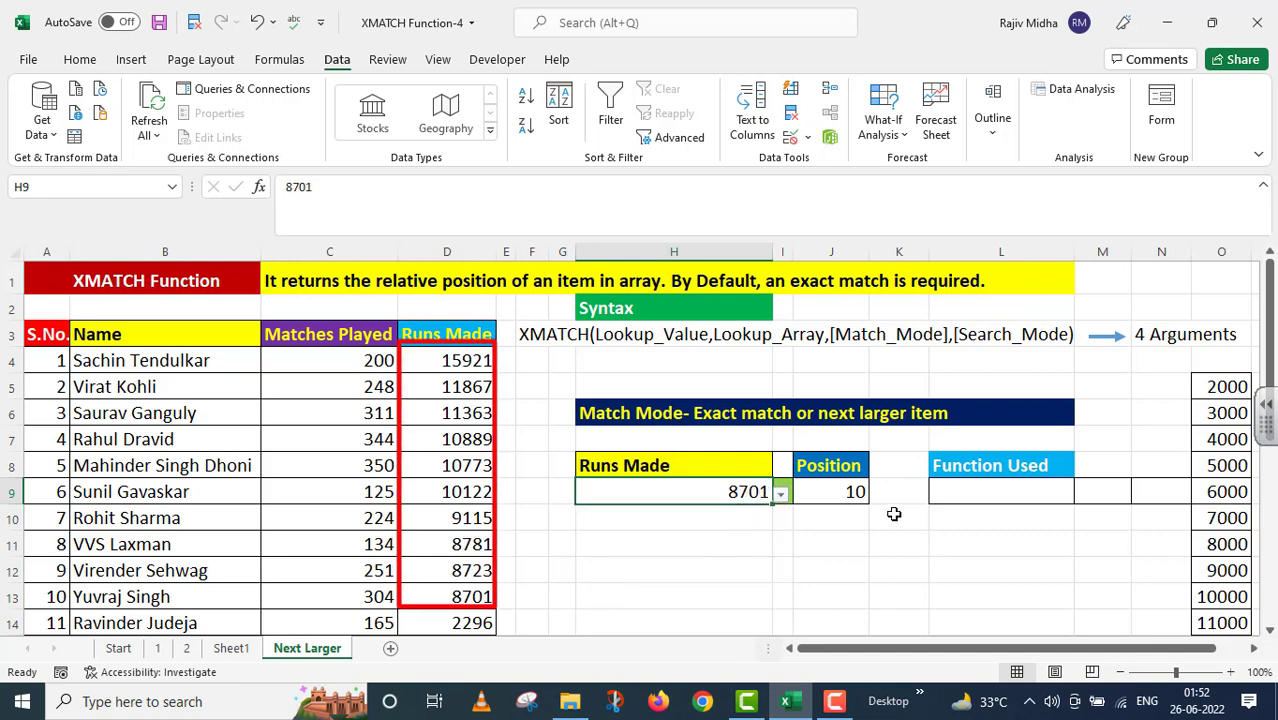
- Set the Runs Made lookup value in H9 to 10000 from the dropdown list
left_click(779, 493)
left_click(779, 511)
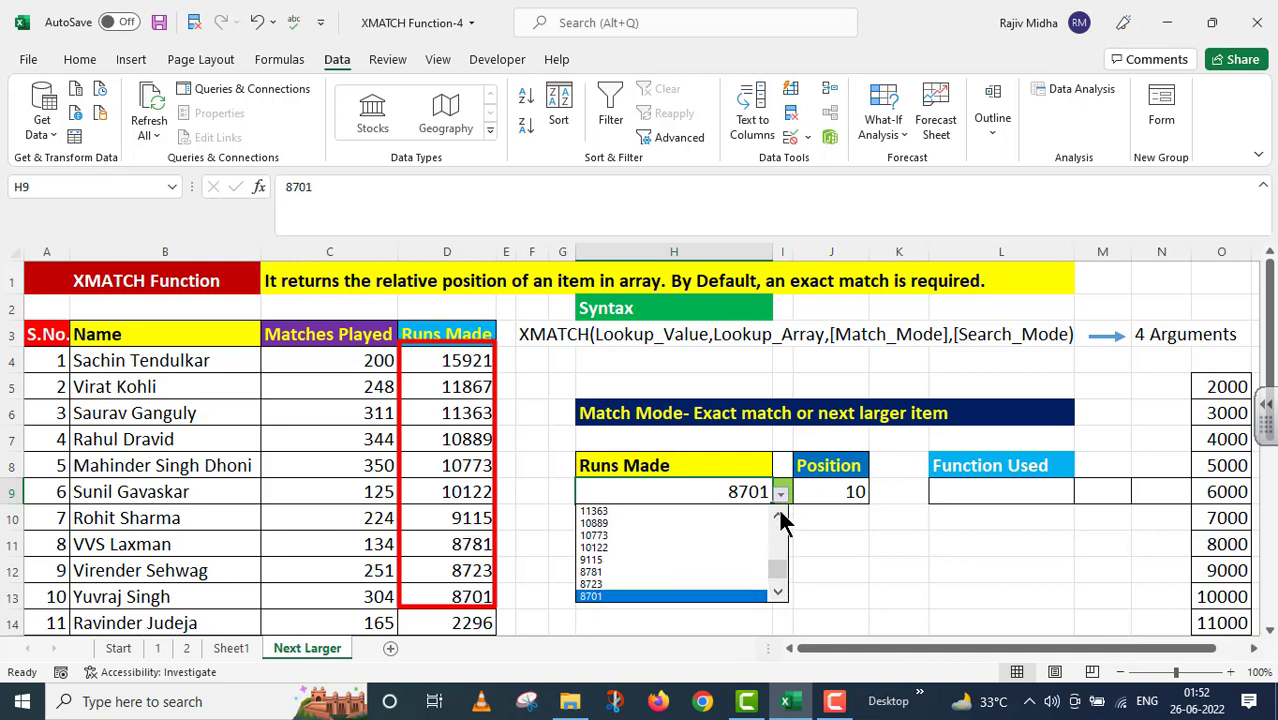
left_click(779, 511)
left_click(779, 511)
left_click(779, 511)
left_click(779, 511)
left_click(779, 511)
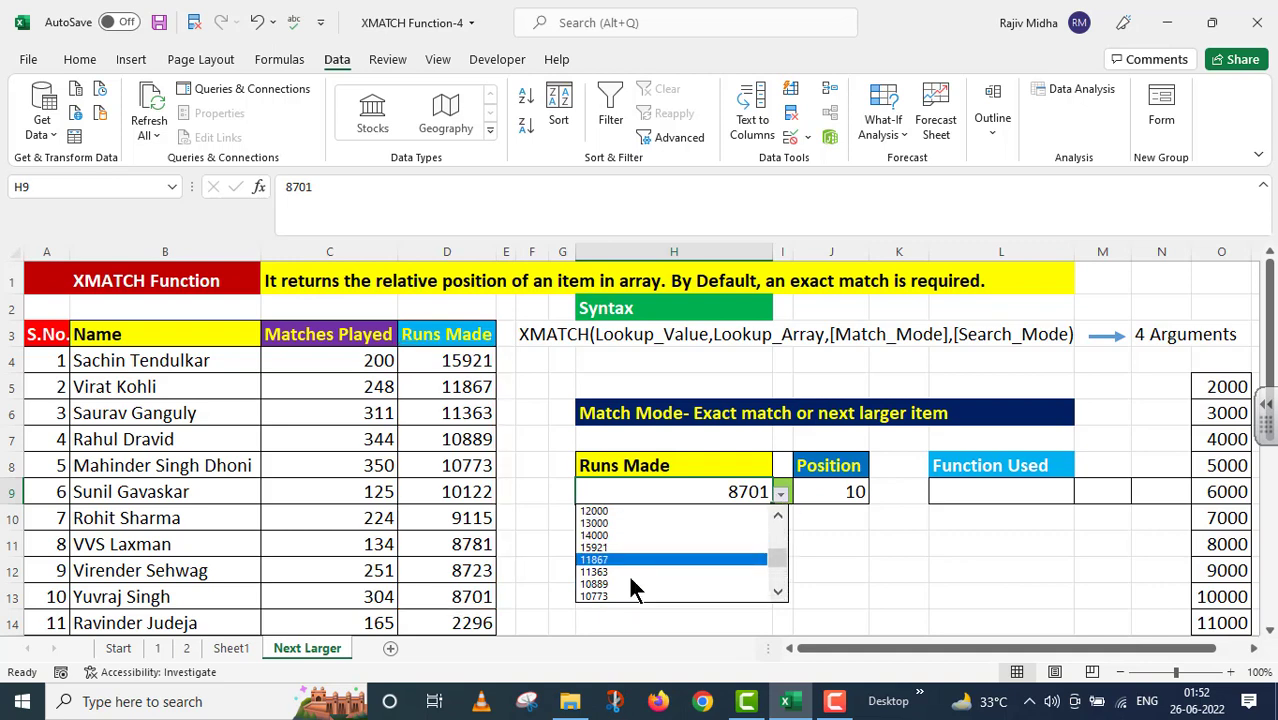
left_click(779, 511)
left_click(778, 513)
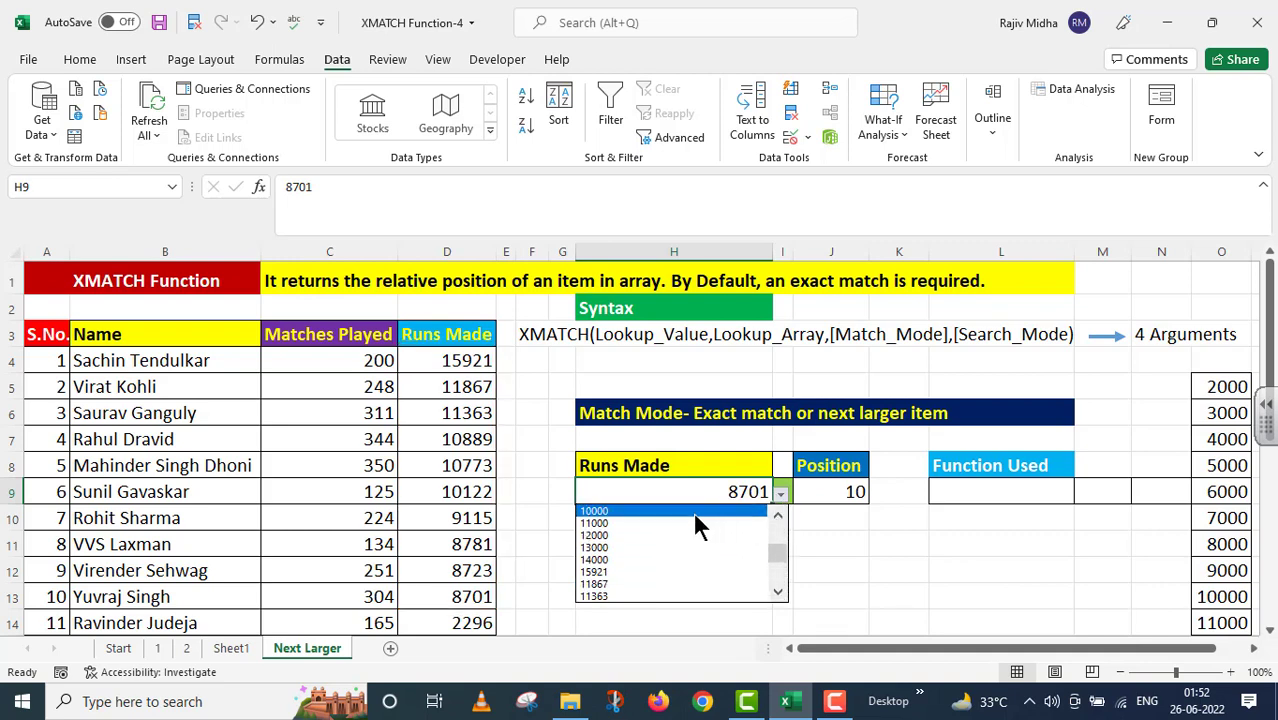
left_click(627, 511)
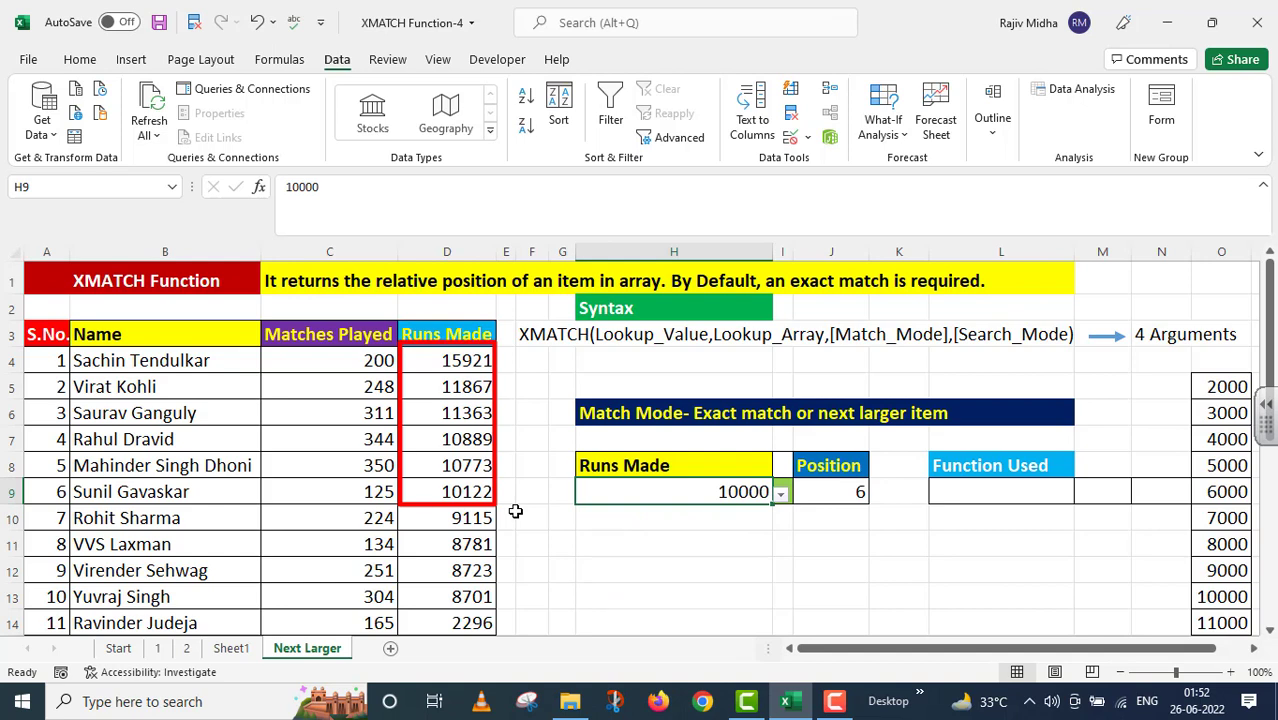
- Go through the Runs Made values one by one from D4 down to D9 to check the position returned for 10000
left_click(476, 370)
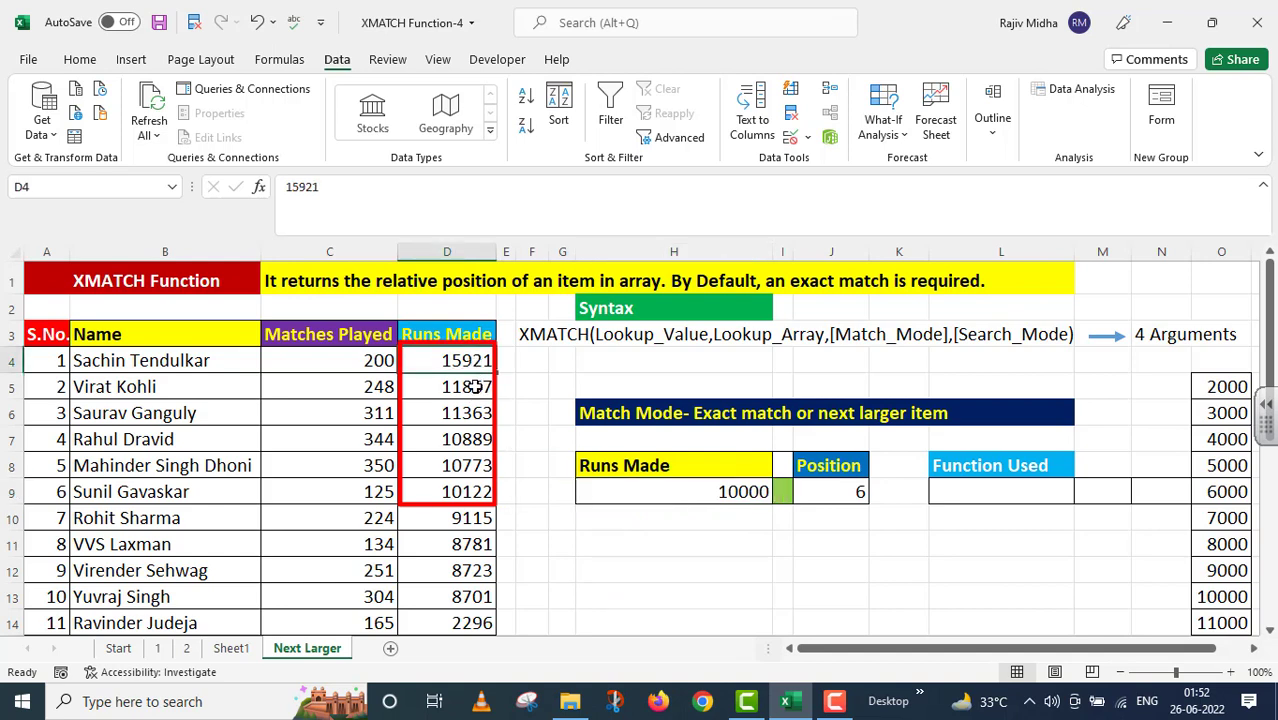
left_click(476, 387)
left_click(474, 414)
left_click(472, 440)
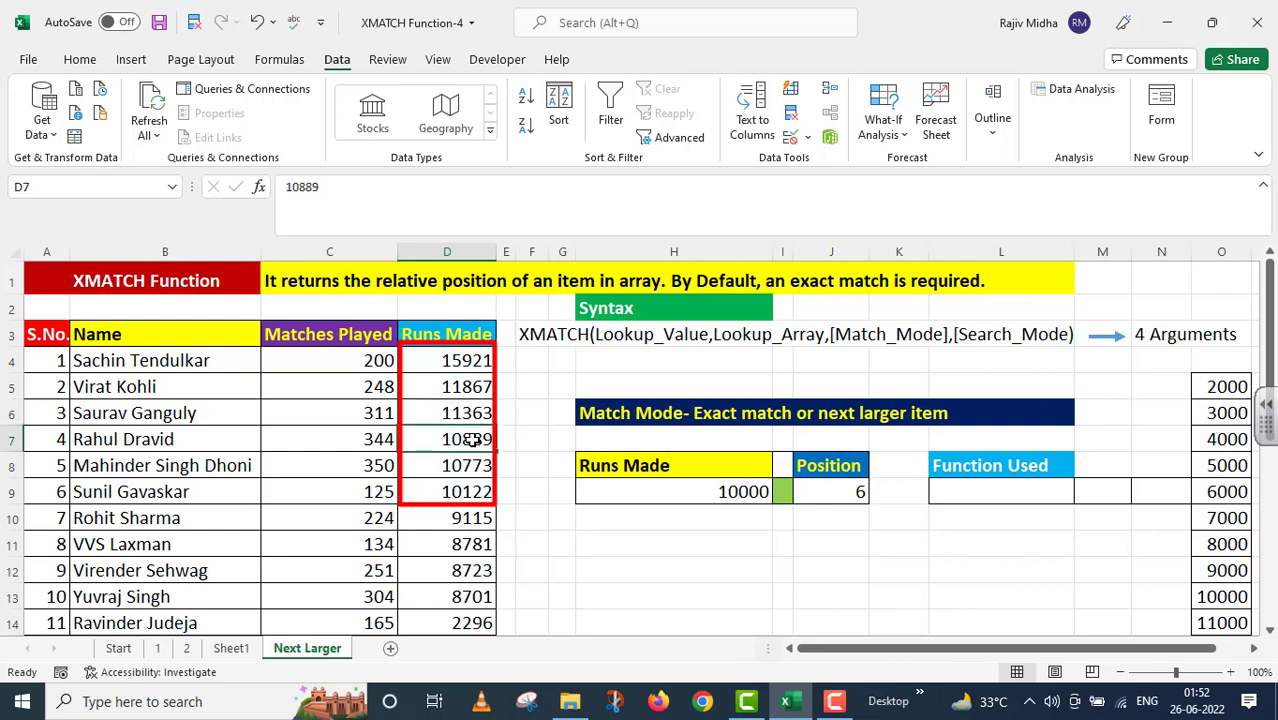
left_click(467, 465)
left_click(470, 491)
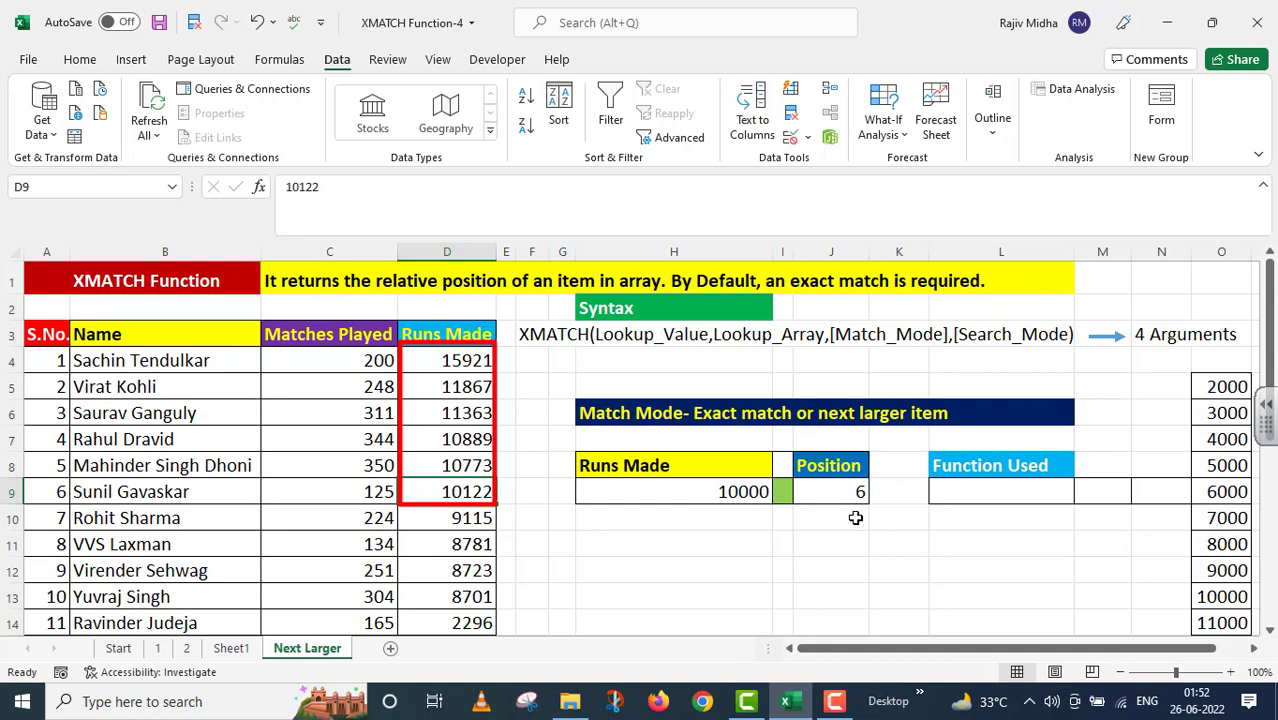
- Copy the XMATCH formula from J9 and enter it as text in the Function Used cell L9, as '=XMATCH(H9,$D$4:$D$14,1)
left_click(933, 495)
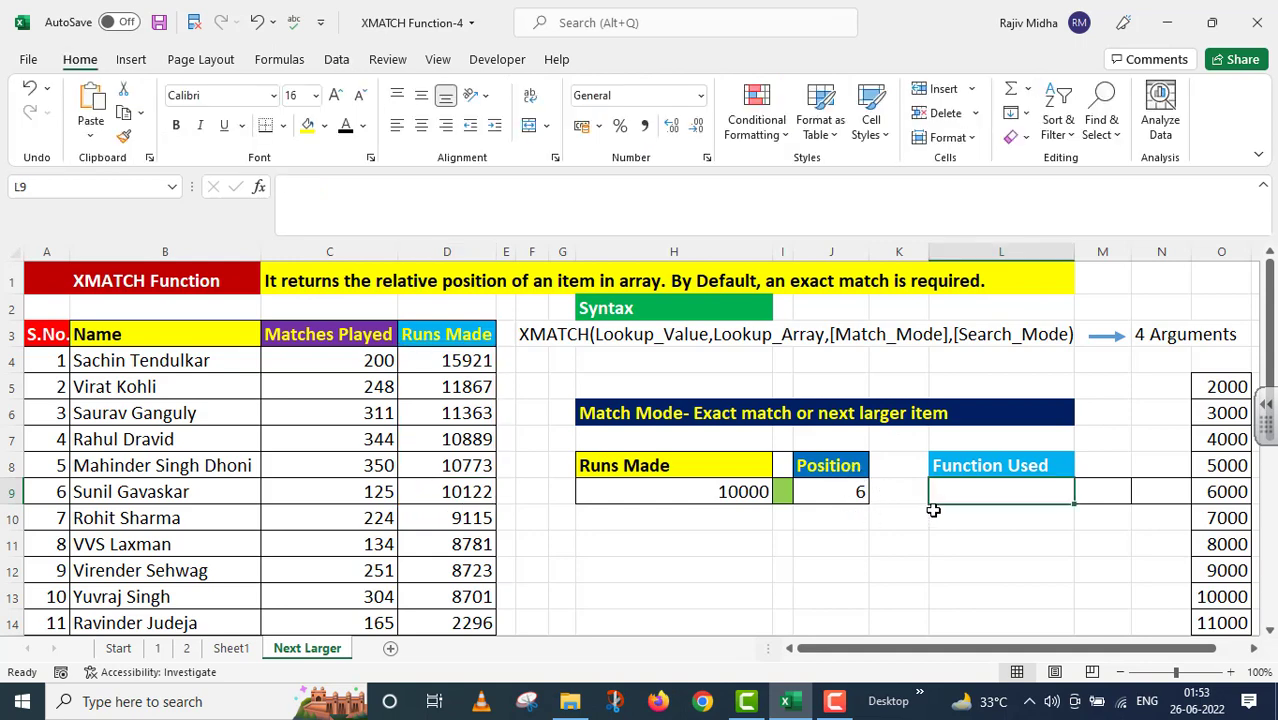
left_click(842, 491)
triple_click(466, 187)
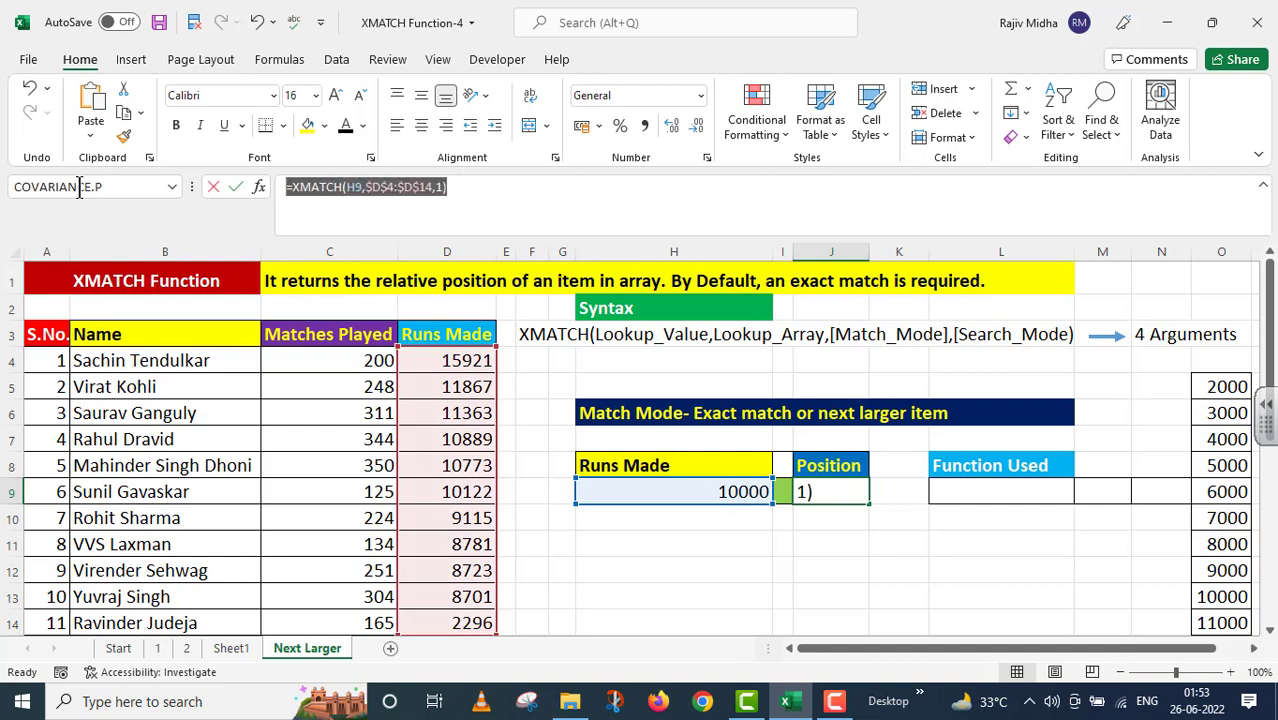
key("ctrl+c")
key("Escape")
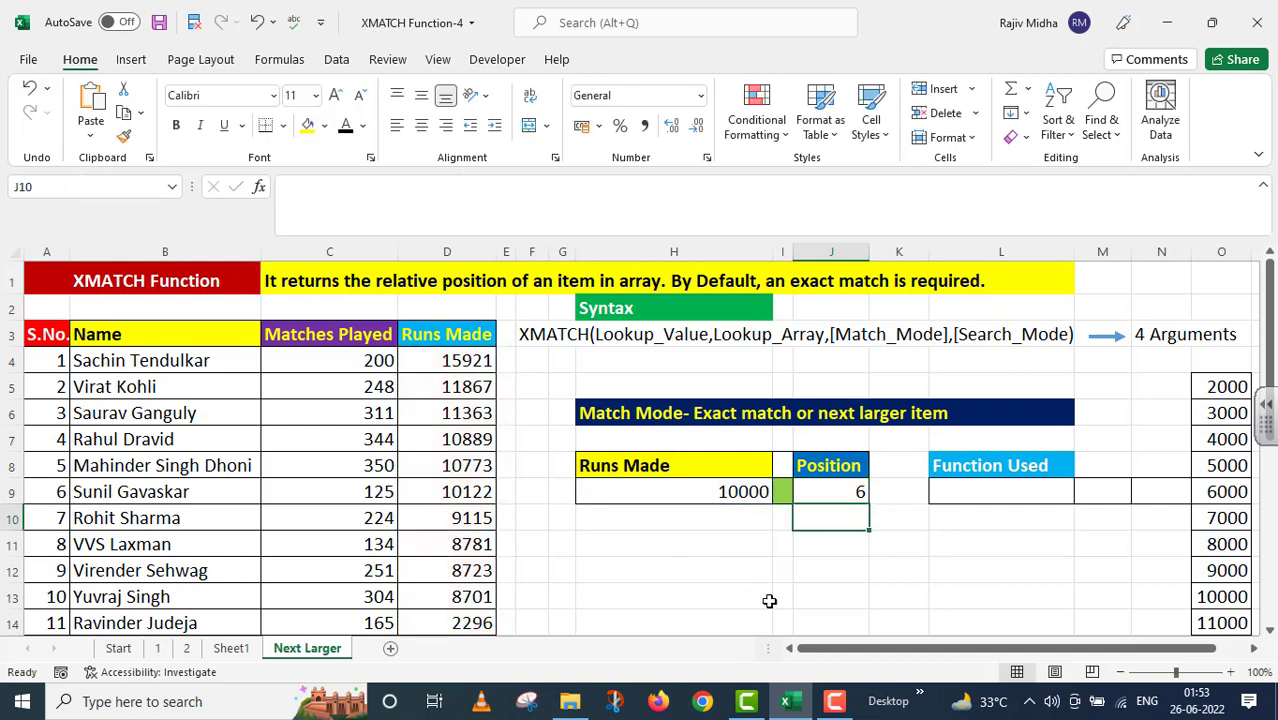
left_click(964, 490)
type("'")
key("ctrl+v")
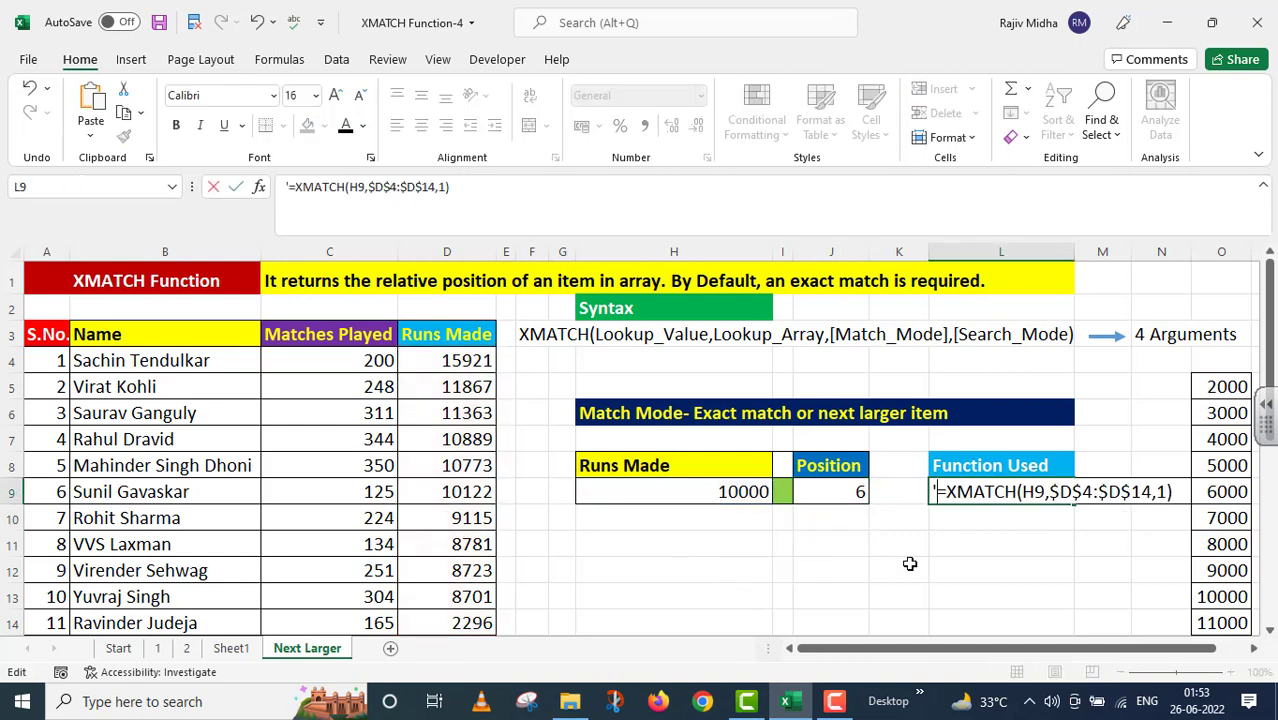